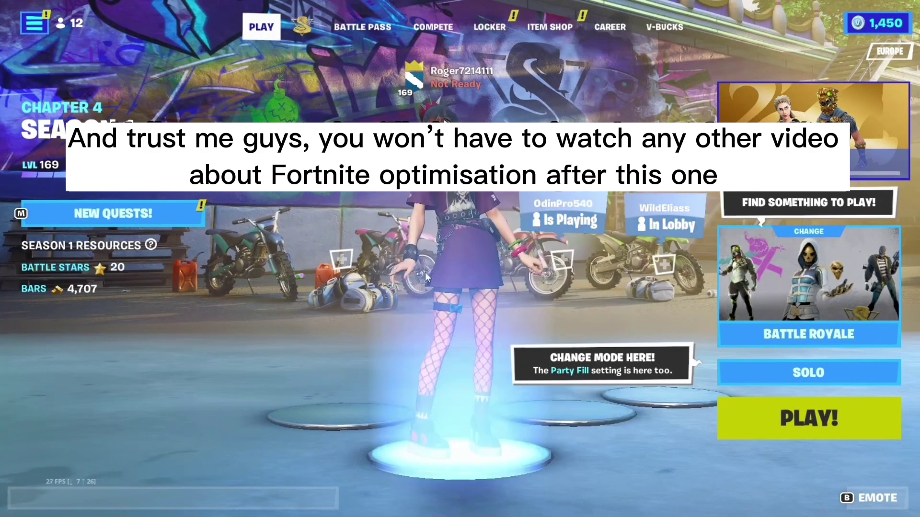
# - Switch the lobby's mode to the 1V1 Build Fights island from Discover
pyautogui.click(826, 272)
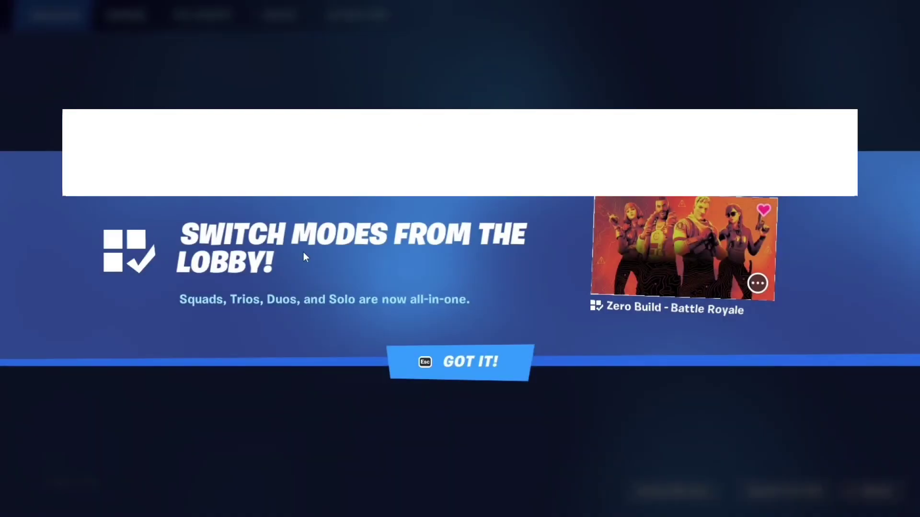
pyautogui.click(403, 364)
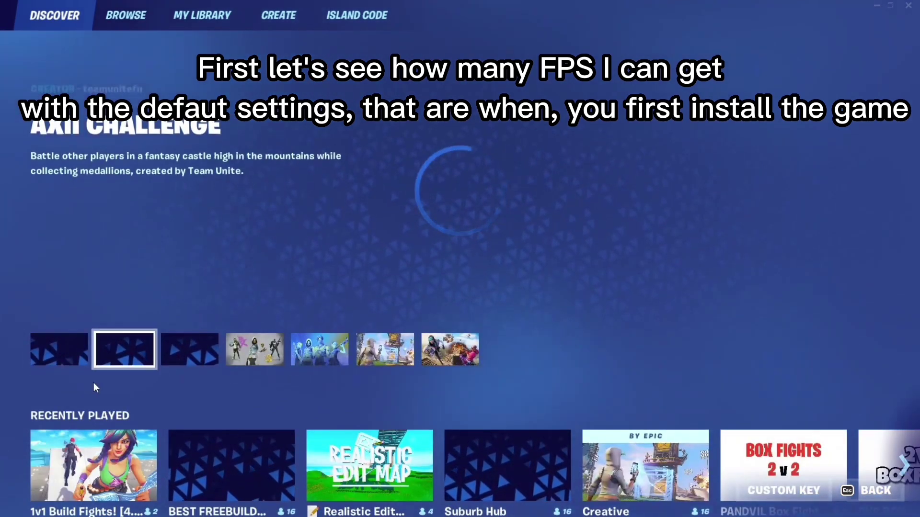
pyautogui.scroll(-2, 197, 399)
pyautogui.scroll(-1, 197, 404)
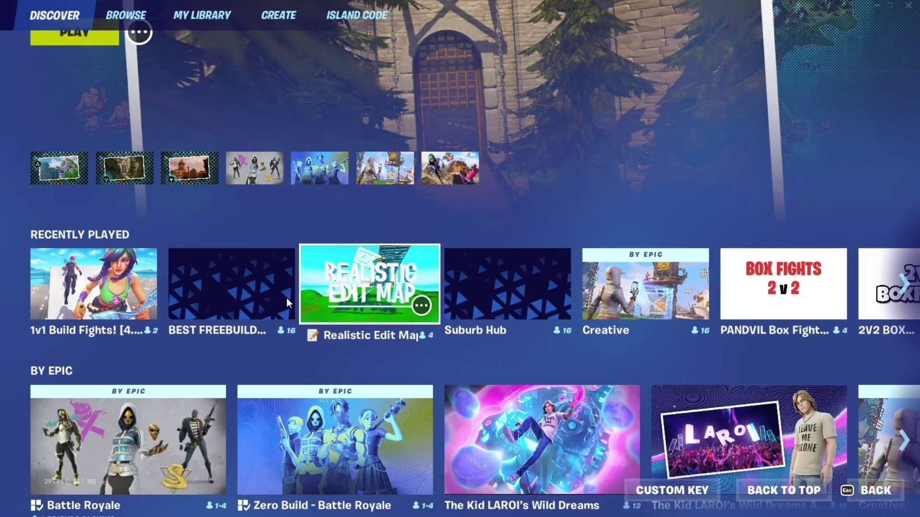
pyautogui.press('Escape')
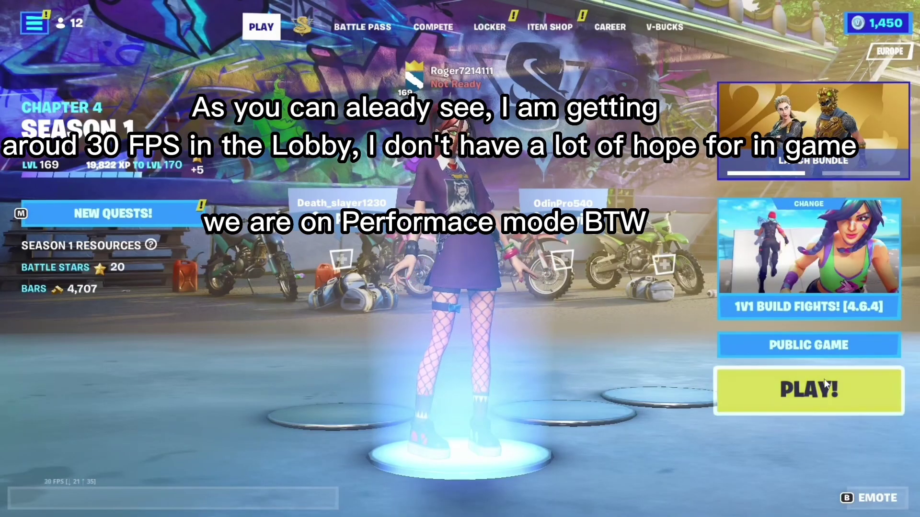
# - Start a 1V1 Build Fights match to test the frame rate
pyautogui.click(811, 383)
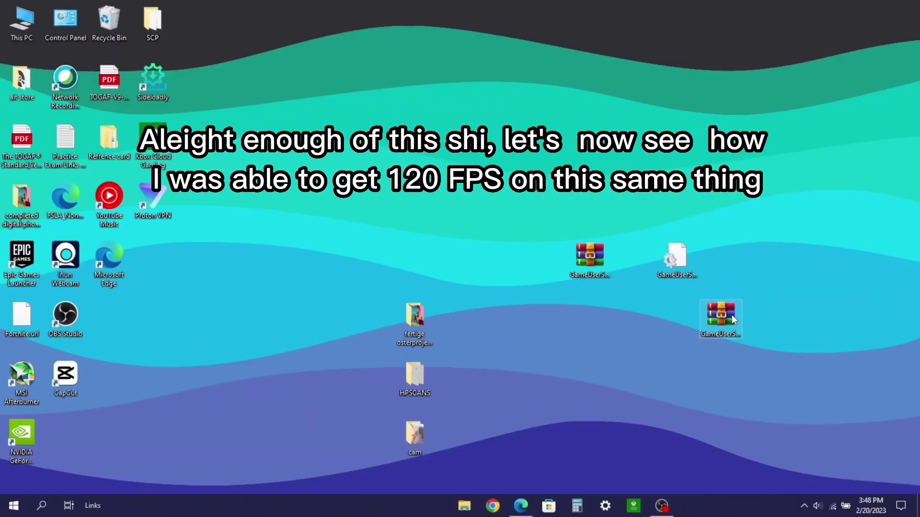
# - Show the Fortnite card's extra actions in the Epic Games Launcher Library
pyautogui.click(718, 319)
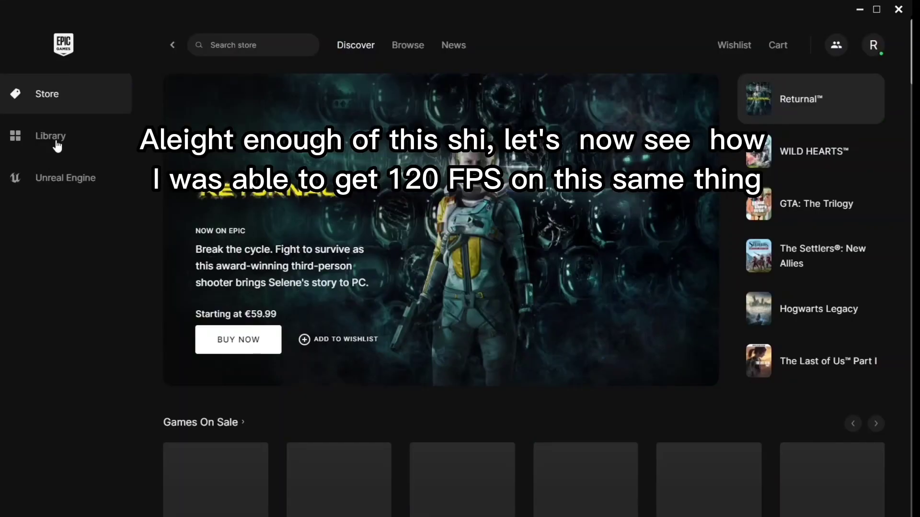
pyautogui.click(56, 142)
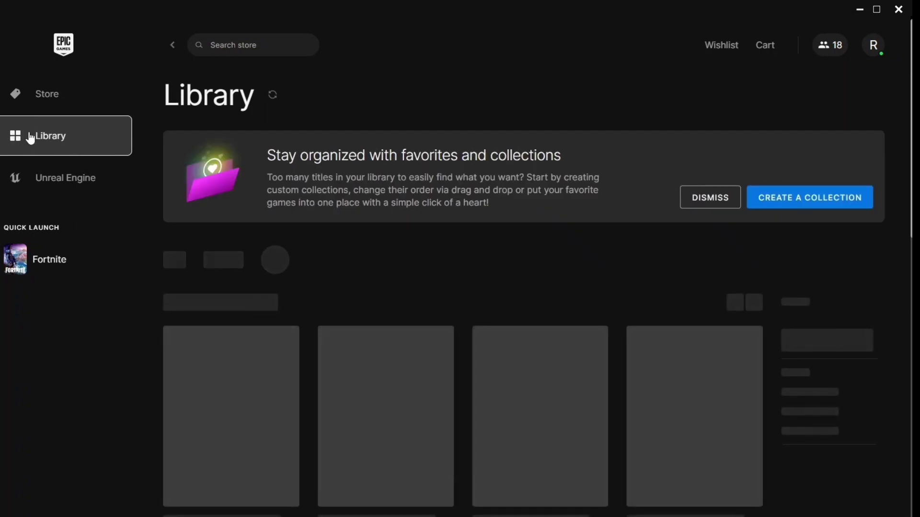
pyautogui.scroll(-3, 287, 336)
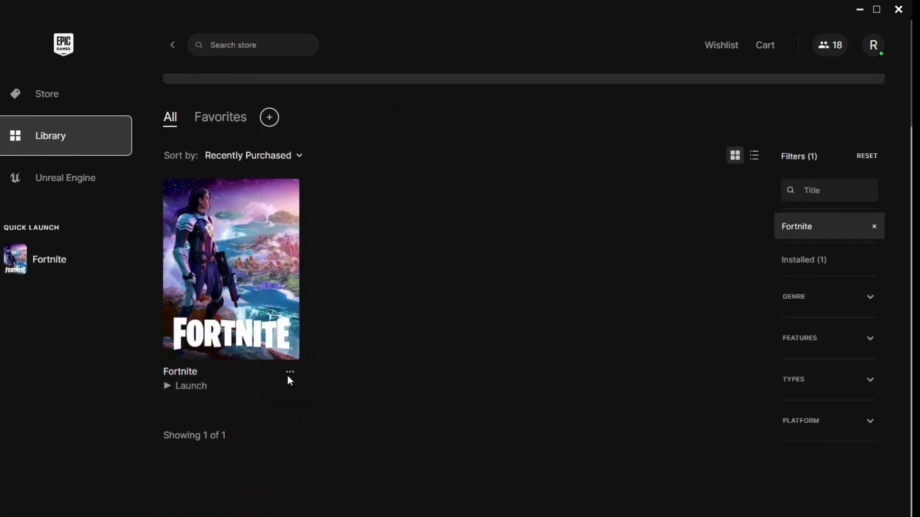
pyautogui.click(290, 372)
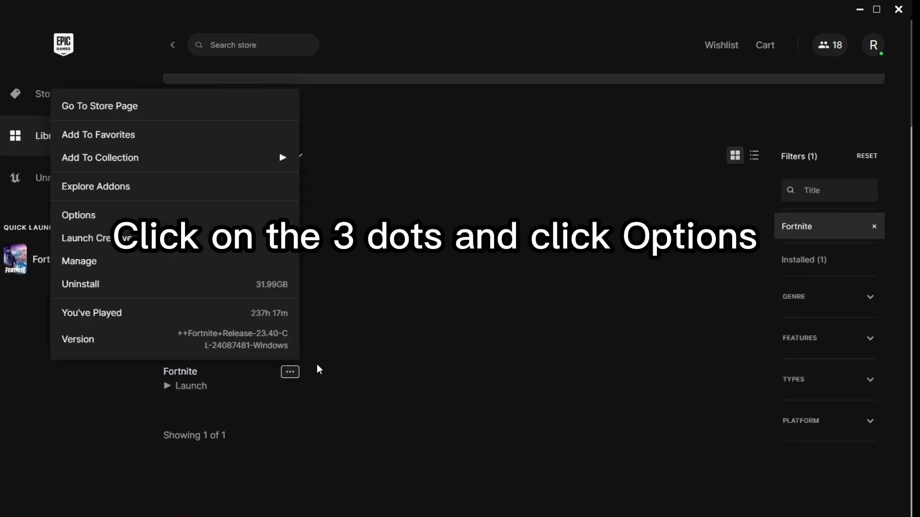
# - Apply Fortnite install options with only Core and Battle Royale, then close the launcher
pyautogui.click(90, 220)
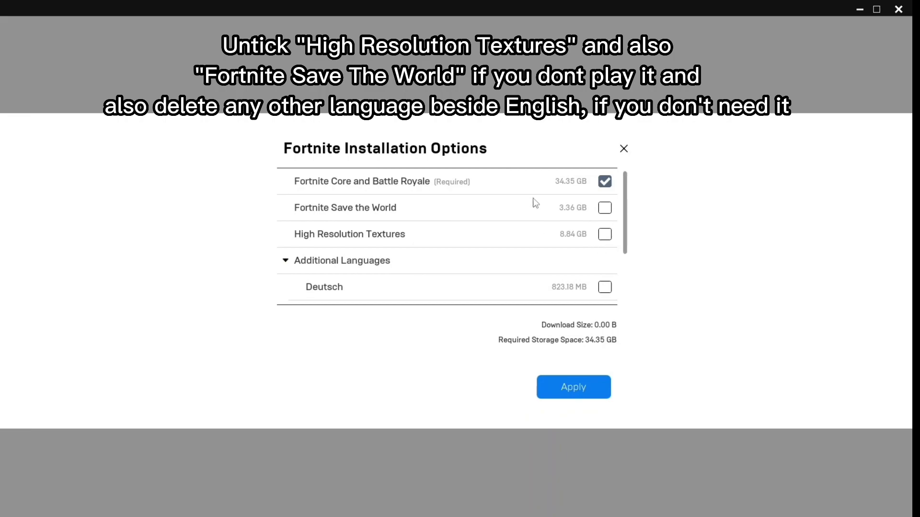
pyautogui.scroll(-3, 605, 260)
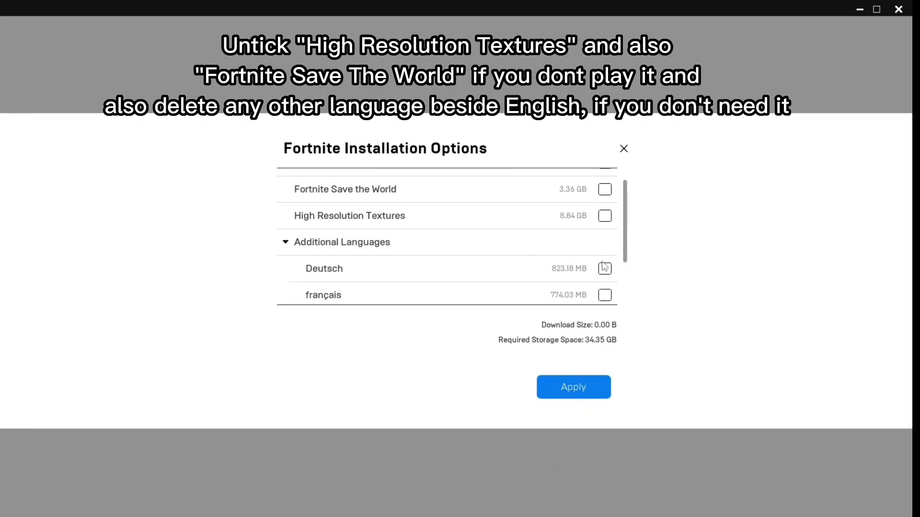
pyautogui.scroll(3, 576, 222)
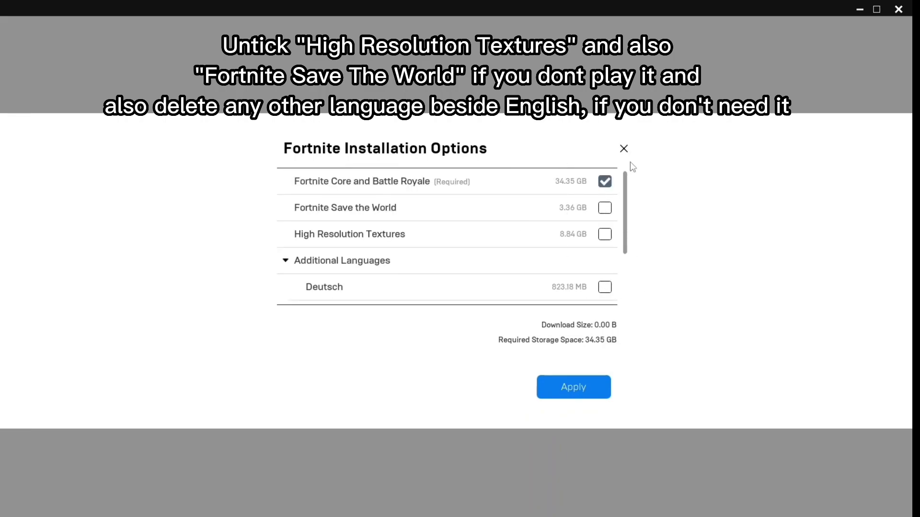
pyautogui.click(577, 388)
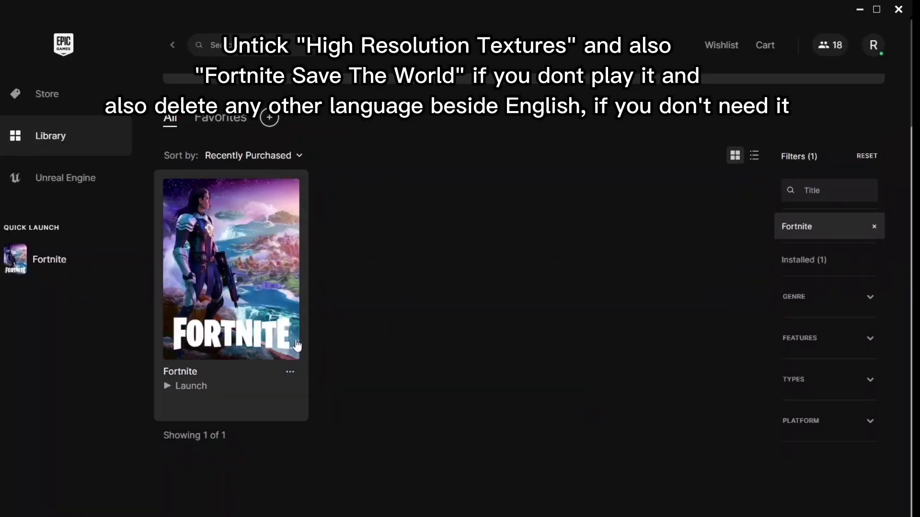
pyautogui.click(898, 9)
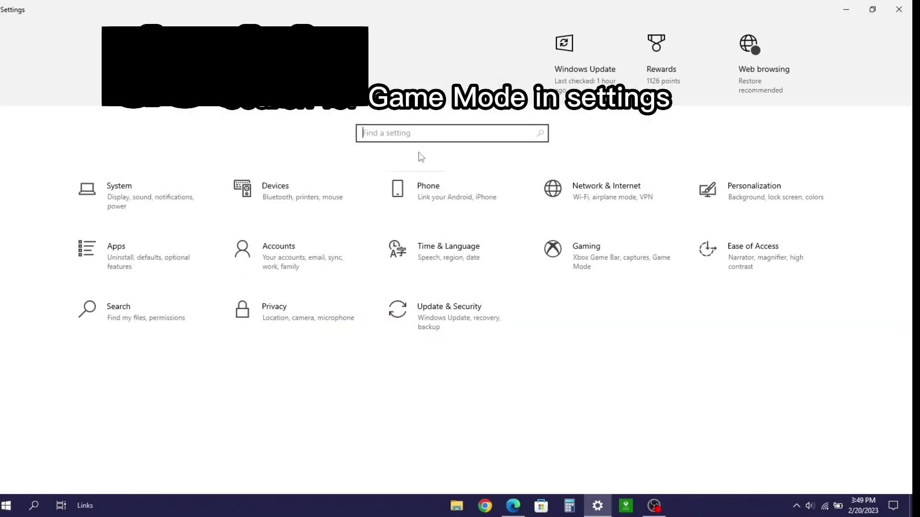
# - Find Game Mode through the settings search and turn it on
pyautogui.write('gam')
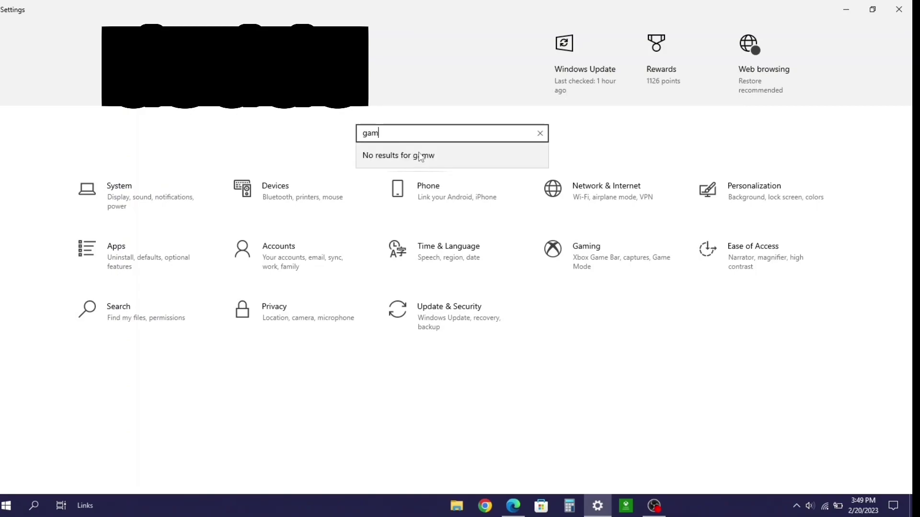
pyautogui.write('wemo')
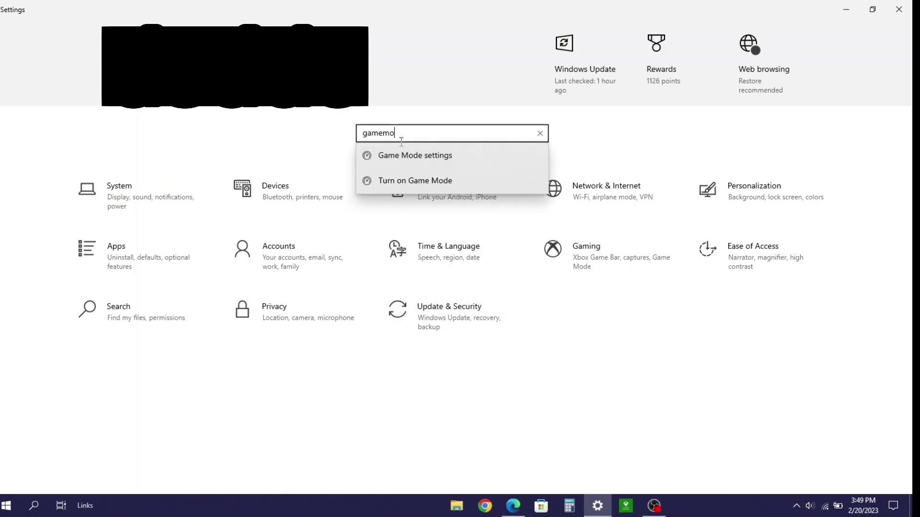
pyautogui.click(396, 162)
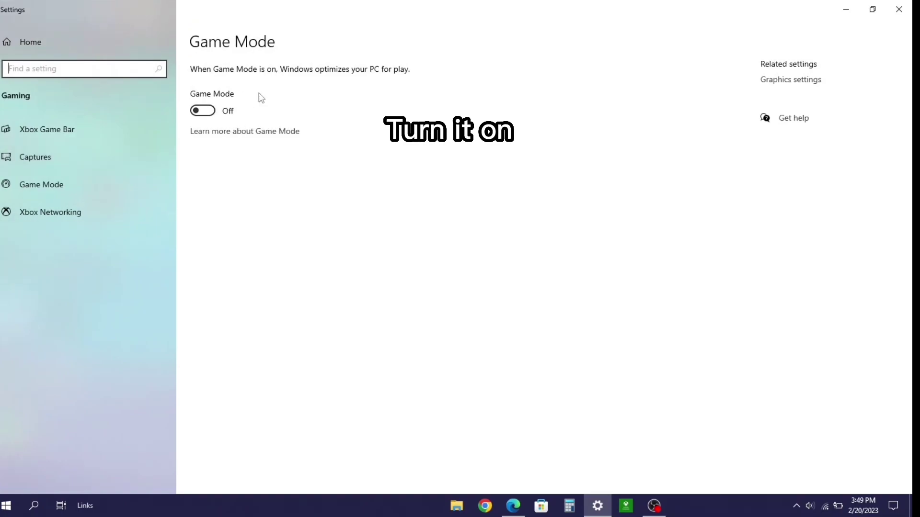
pyautogui.click(201, 110)
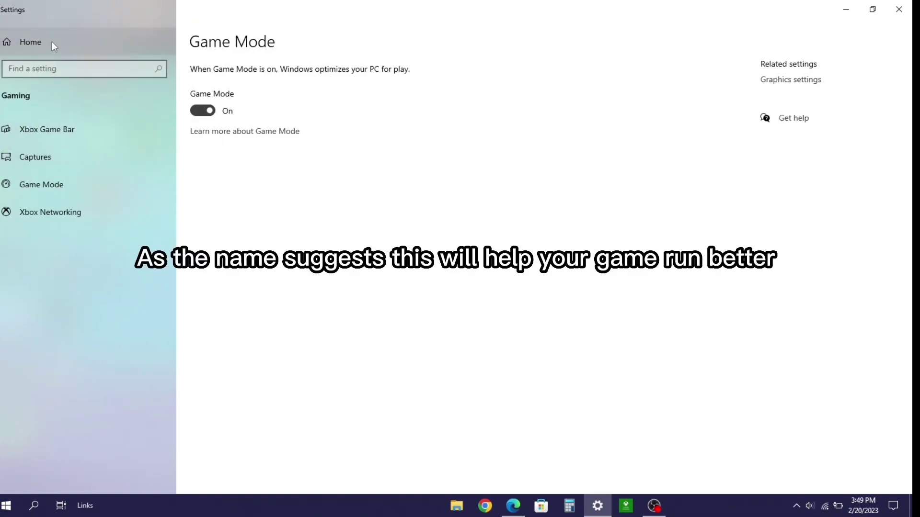
# - Turn Clipboard history off from the Clipboard settings page
pyautogui.click(21, 41)
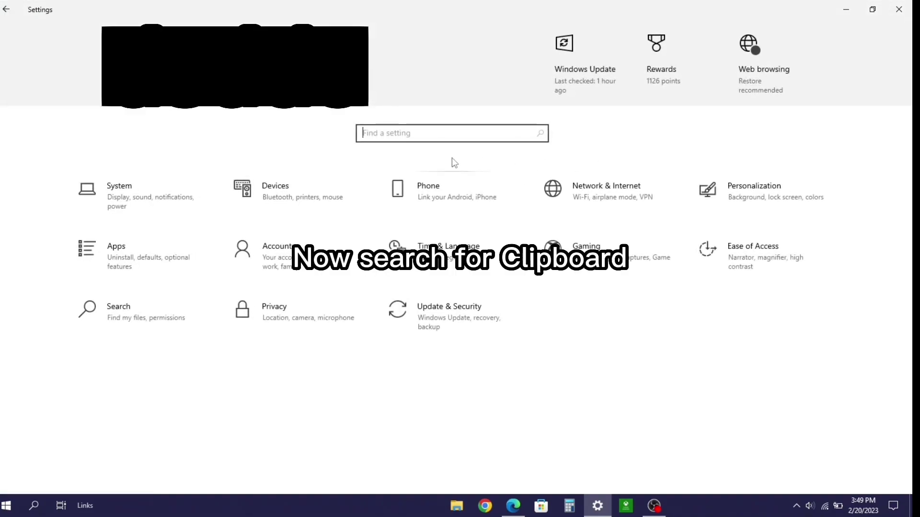
pyautogui.click(429, 127)
pyautogui.write('clip')
pyautogui.click(423, 155)
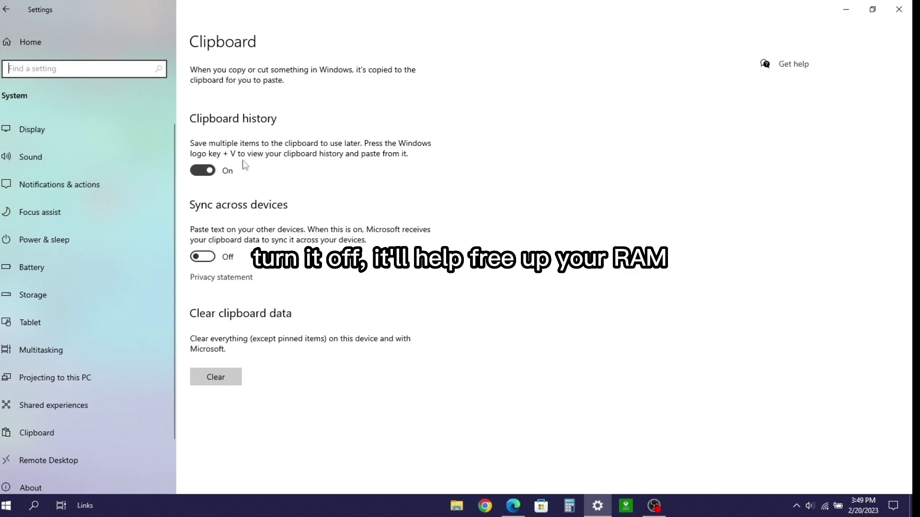
pyautogui.click(199, 171)
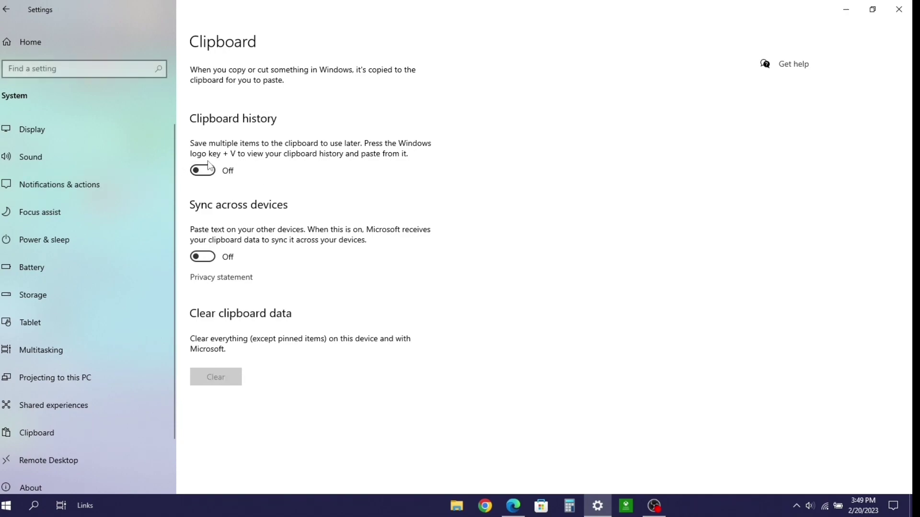
pyautogui.click(101, 67)
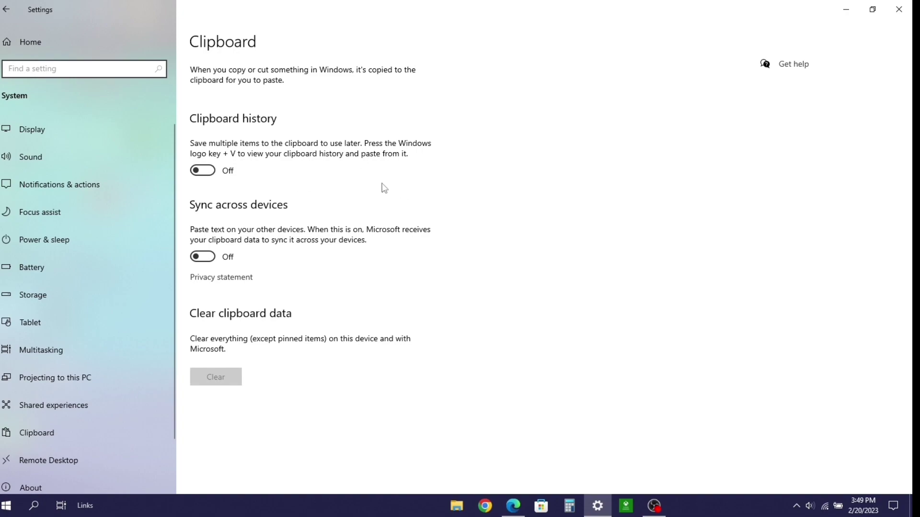
# - Open Graphics settings and start adding a Desktop app
pyautogui.write('graphic')
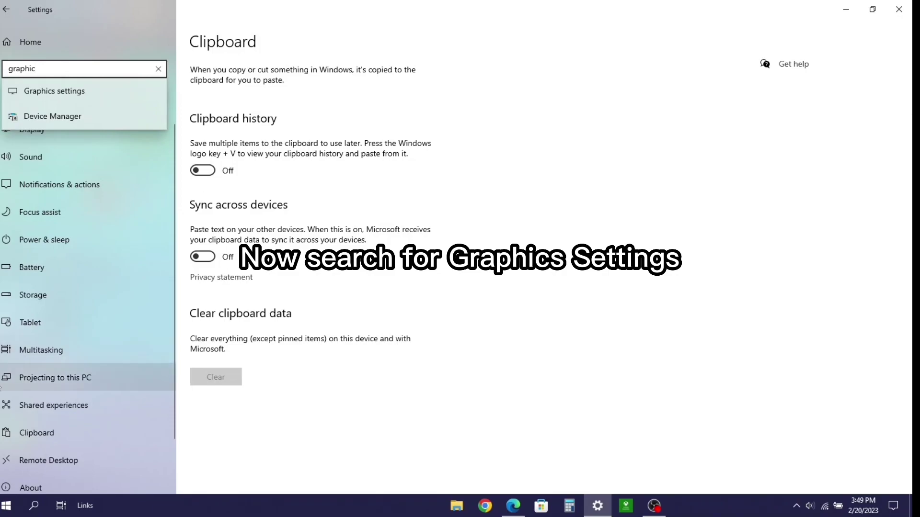
pyautogui.click(75, 103)
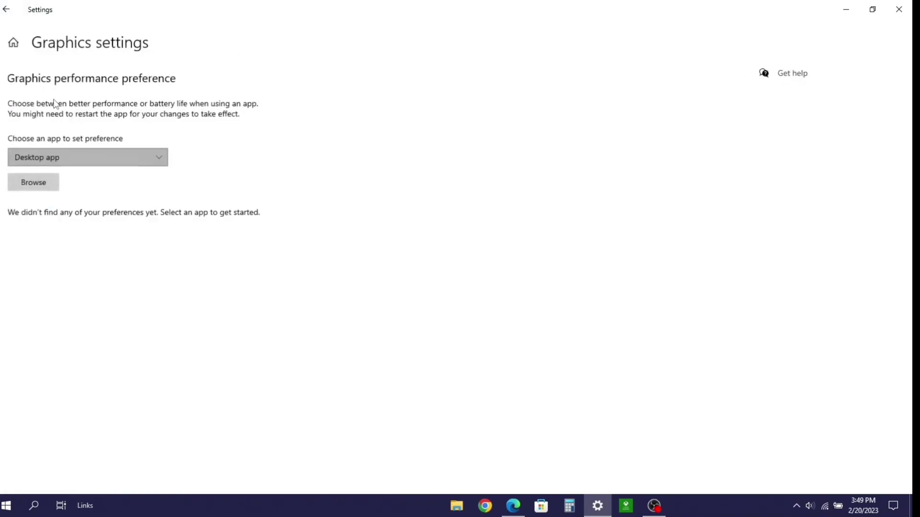
pyautogui.click(70, 168)
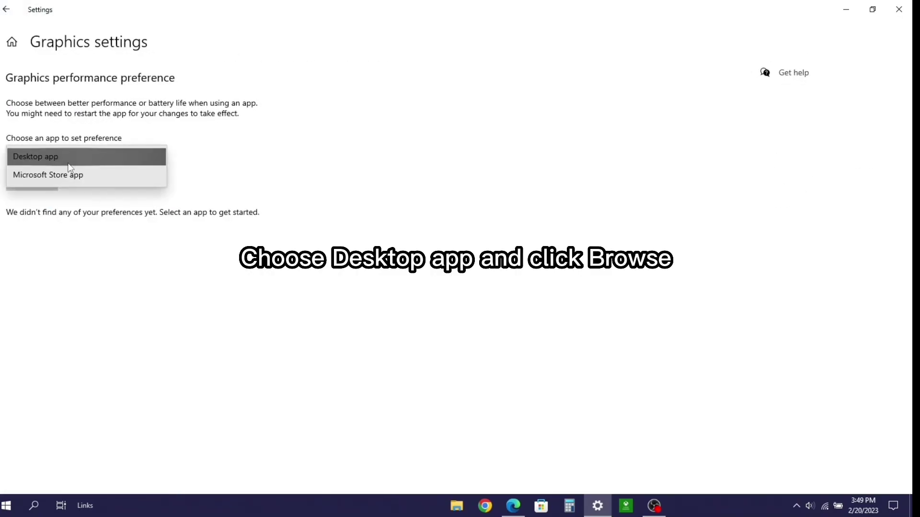
pyautogui.click(71, 163)
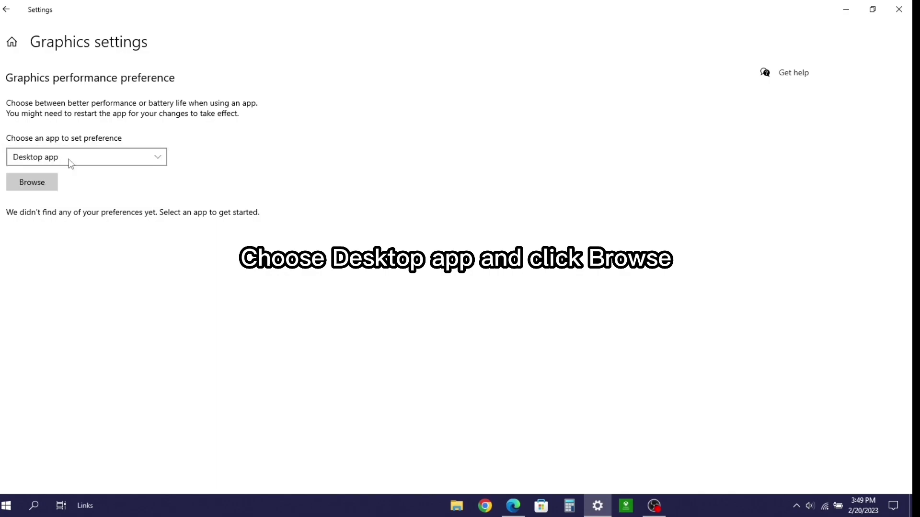
pyautogui.click(32, 186)
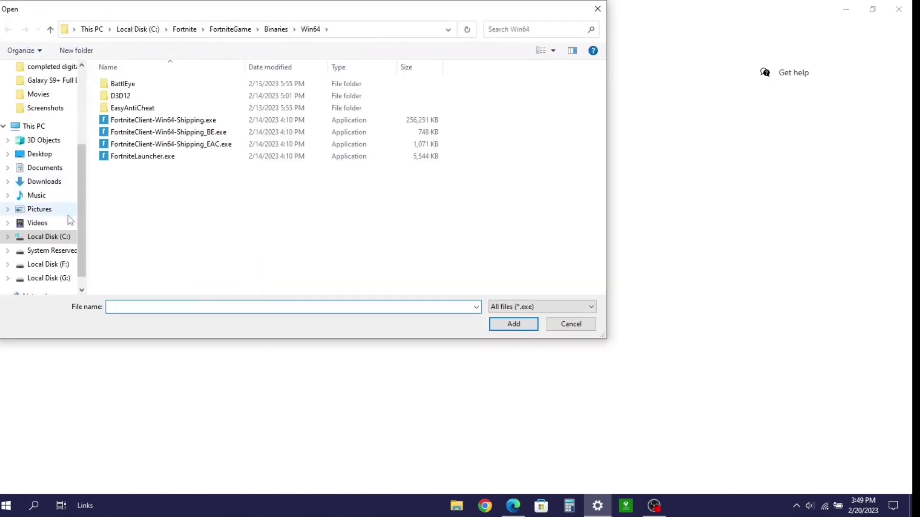
# - Add FortniteClient-Win64-Shipping.exe from C:\Fortnite\FortniteGame\Binaries\Win64
pyautogui.click(65, 238)
pyautogui.scroll(1, 33, 100)
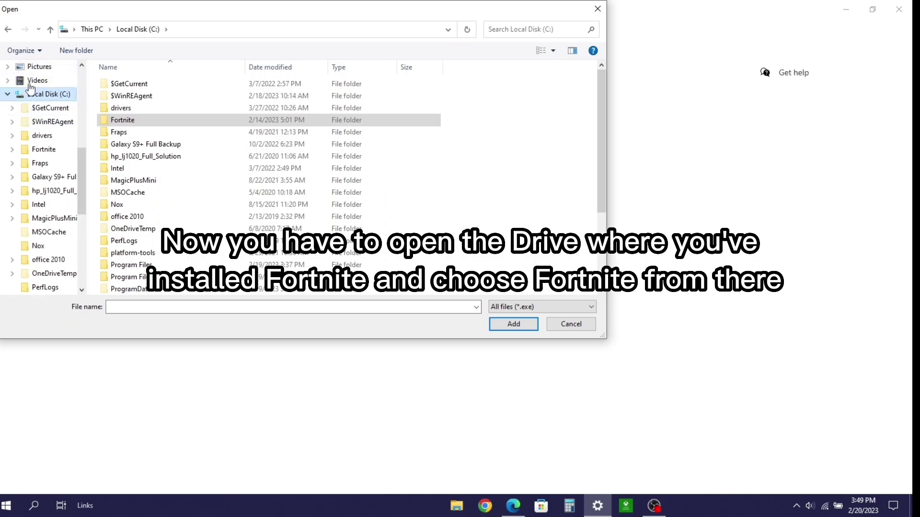
pyautogui.scroll(2, 33, 98)
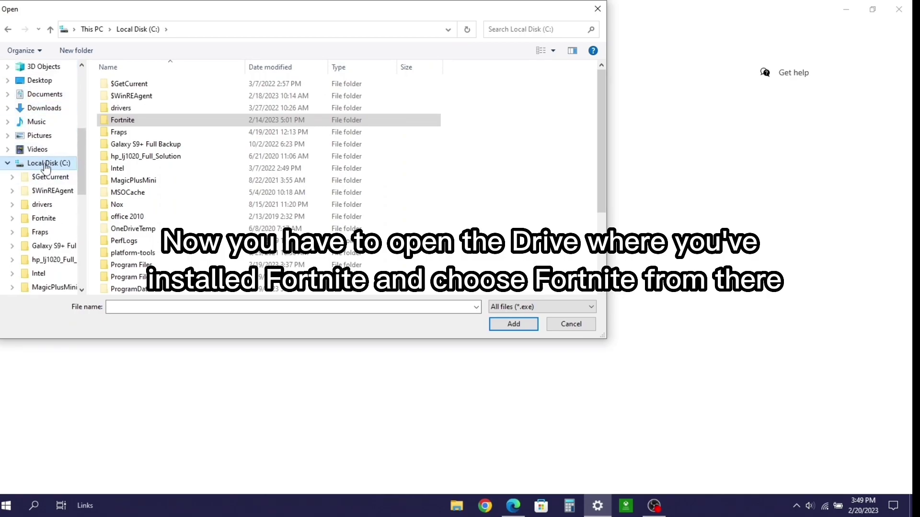
pyautogui.doubleClick(126, 123)
pyautogui.doubleClick(139, 121)
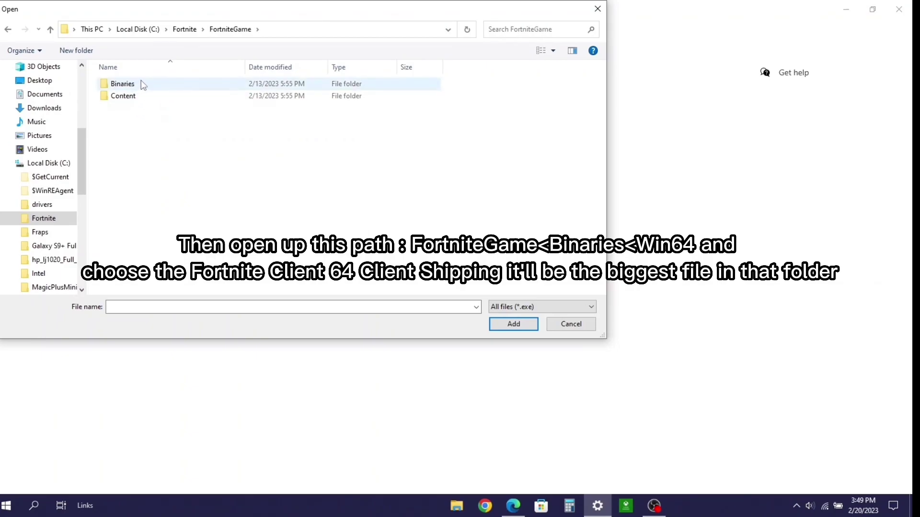
pyautogui.doubleClick(145, 86)
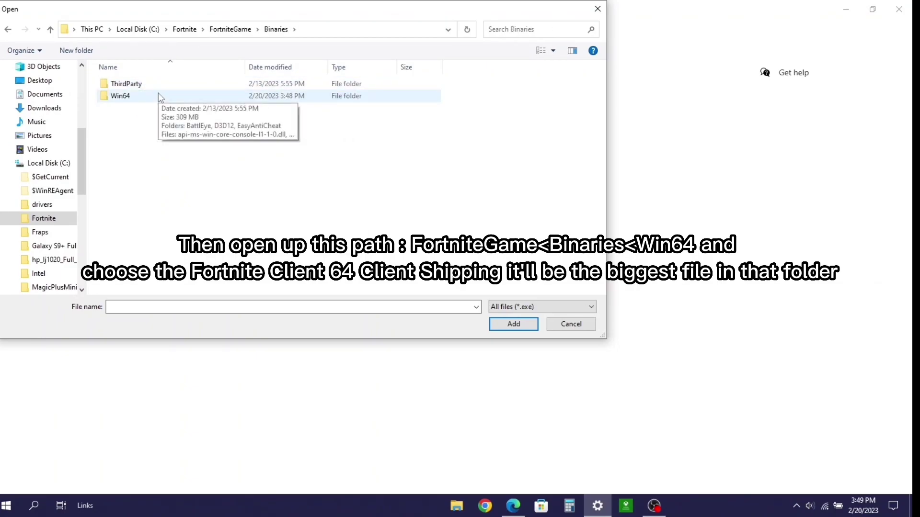
pyautogui.doubleClick(139, 95)
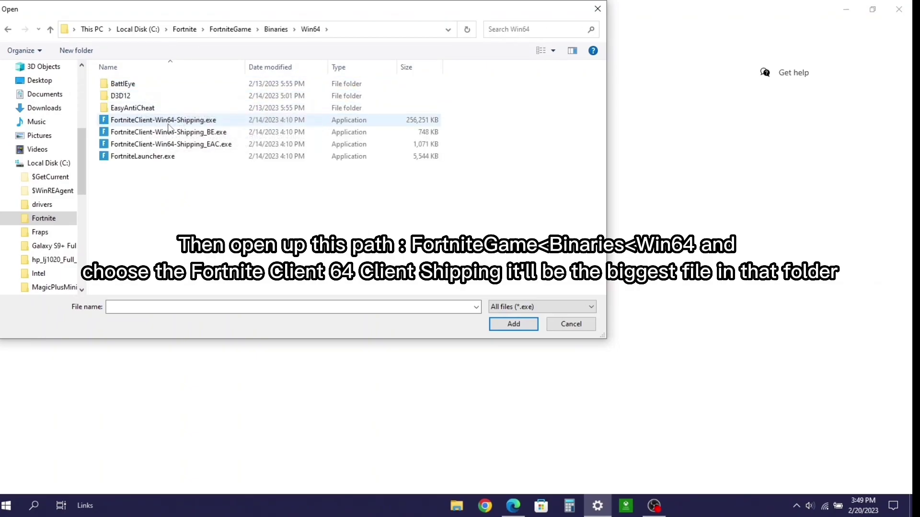
pyautogui.click(165, 122)
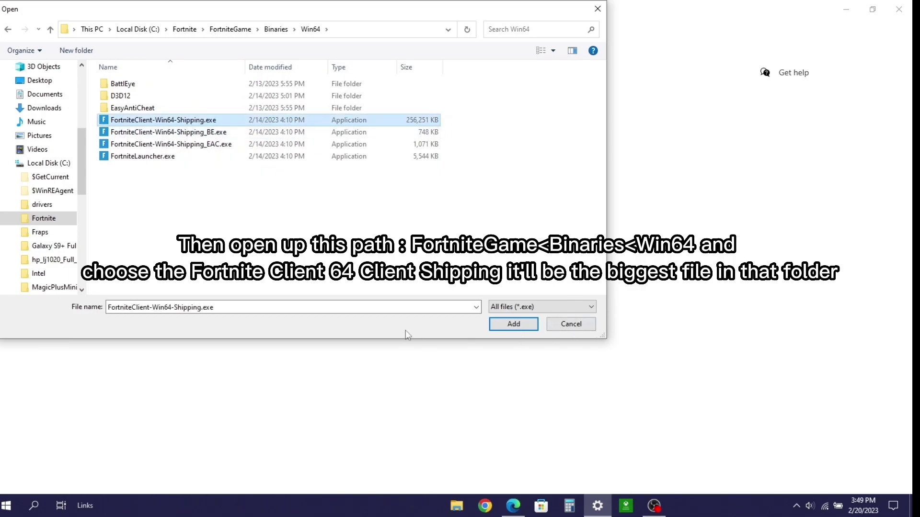
pyautogui.click(504, 328)
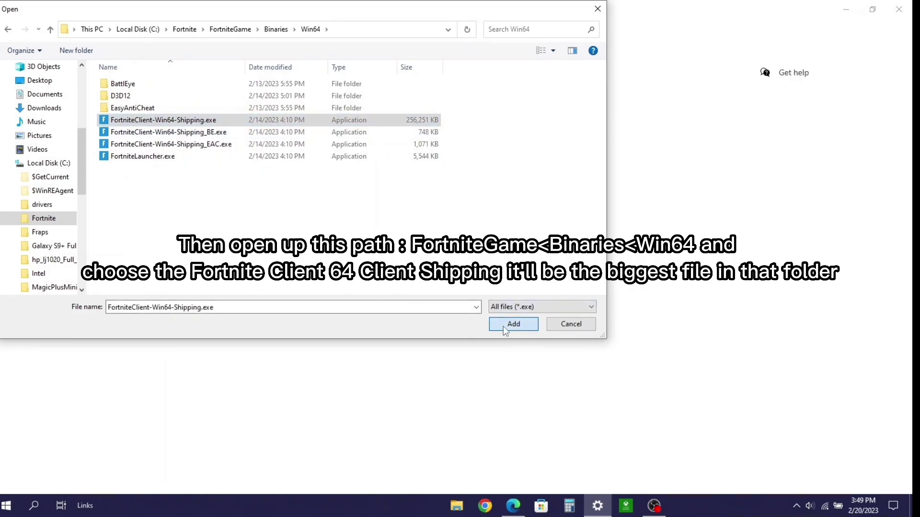
# - Set FortniteClient-Win64-Shipping.exe's graphics preference to High performance and save
pyautogui.click(503, 325)
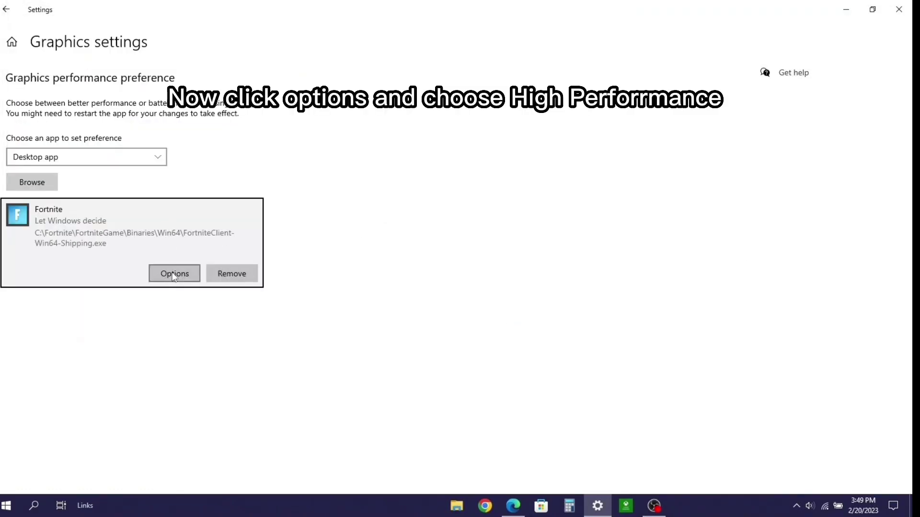
pyautogui.click(175, 275)
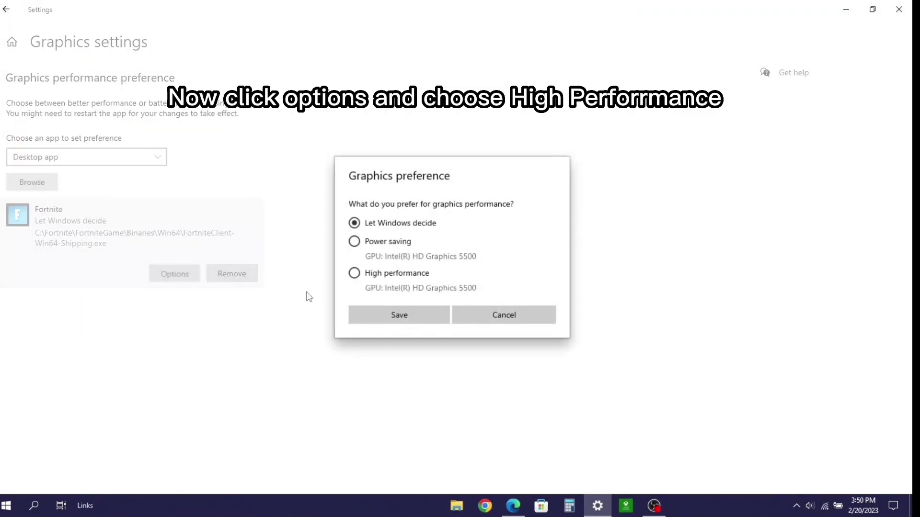
pyautogui.click(396, 314)
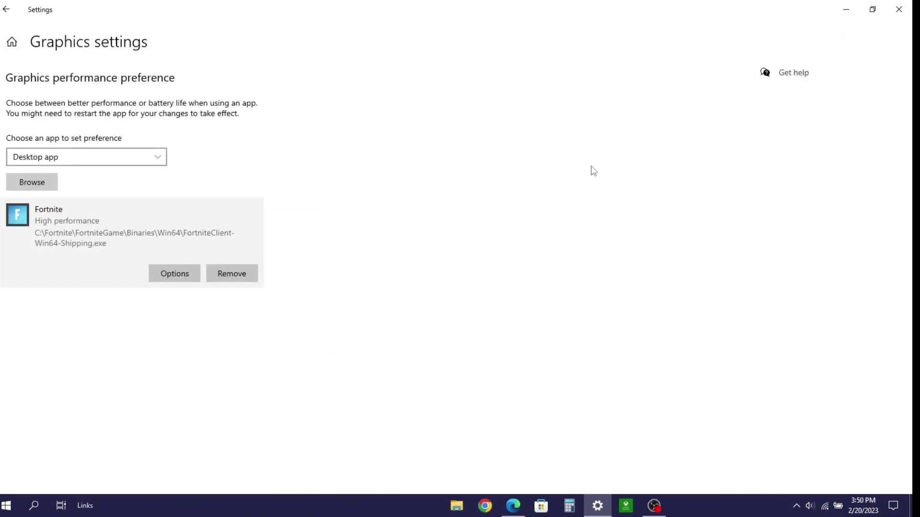
# - Find the Startup Apps page through the settings search
pyautogui.click(5, 9)
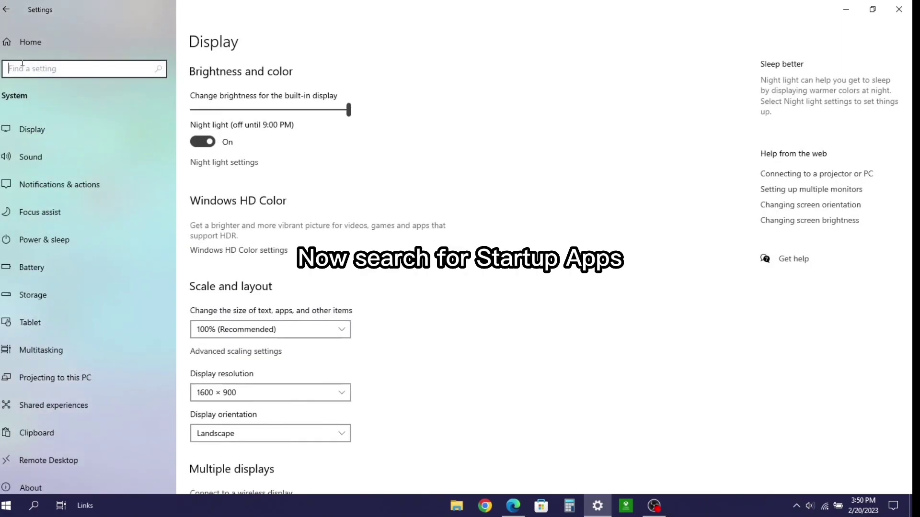
pyautogui.click(22, 65)
pyautogui.write('start')
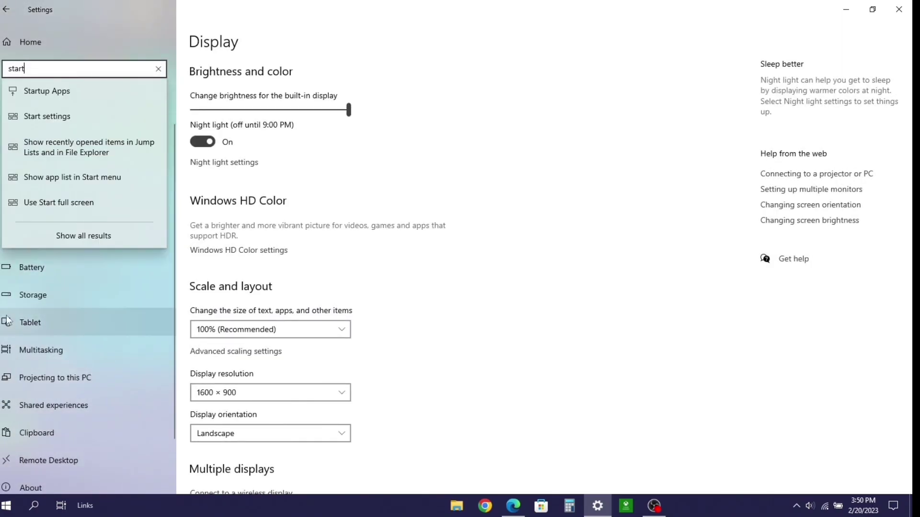
pyautogui.click(65, 92)
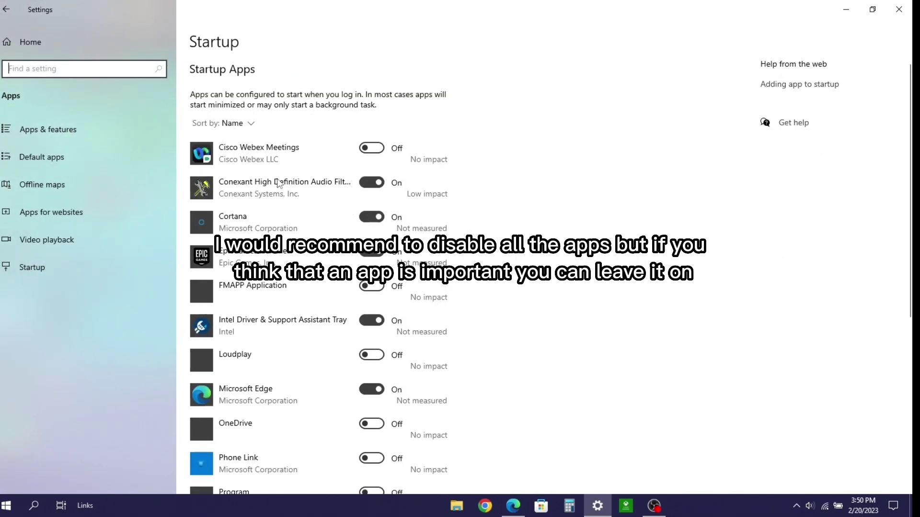
# - Disable Cortana, Intel Support Assistant Tray and Edge at startup, then close Settings
pyautogui.click(373, 218)
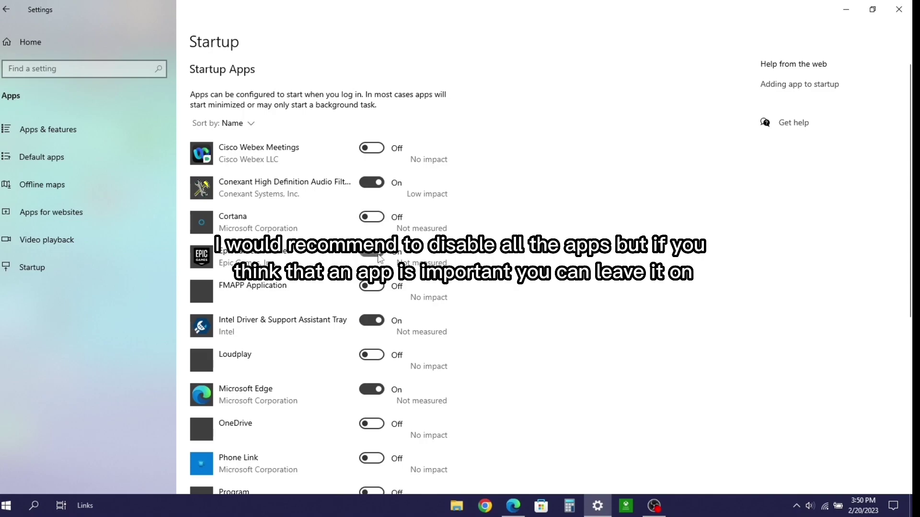
pyautogui.scroll(-2, 378, 257)
pyautogui.click(373, 222)
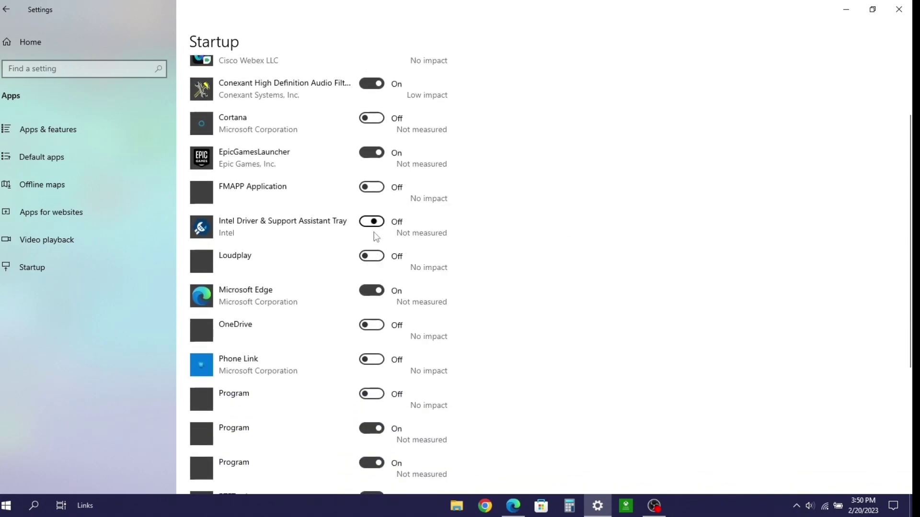
pyautogui.scroll(-2, 368, 211)
pyautogui.click(366, 199)
pyautogui.click(895, 13)
pyautogui.click(34, 506)
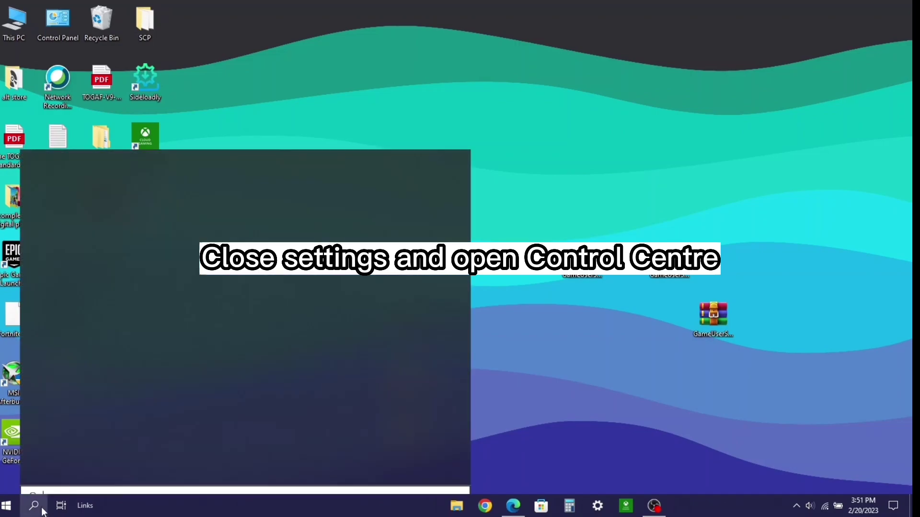
# - Open Power Options under Control Panel's Hardware and Sound
pyautogui.write('contorl')
pyautogui.click(155, 210)
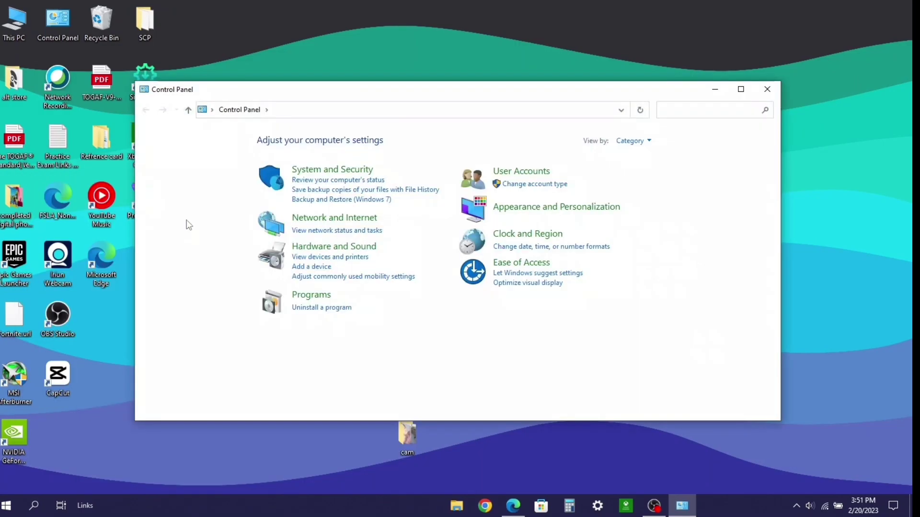
pyautogui.click(322, 246)
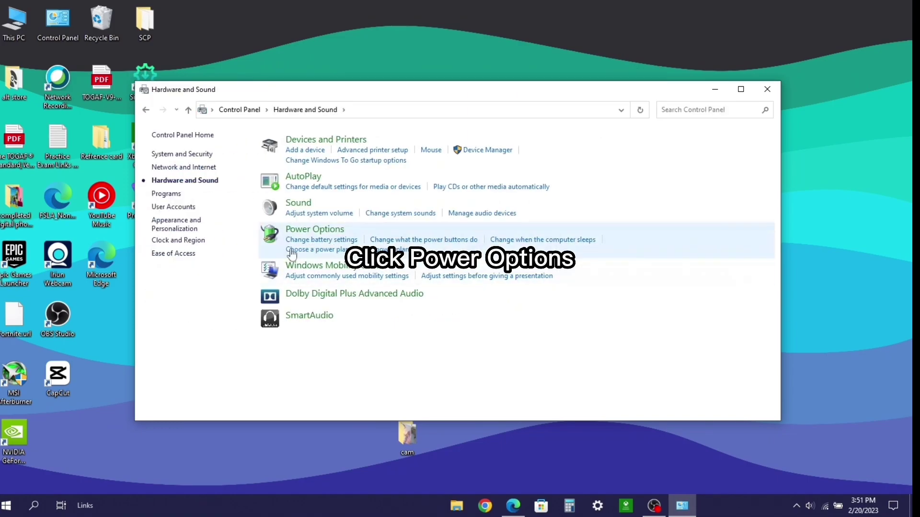
pyautogui.click(319, 234)
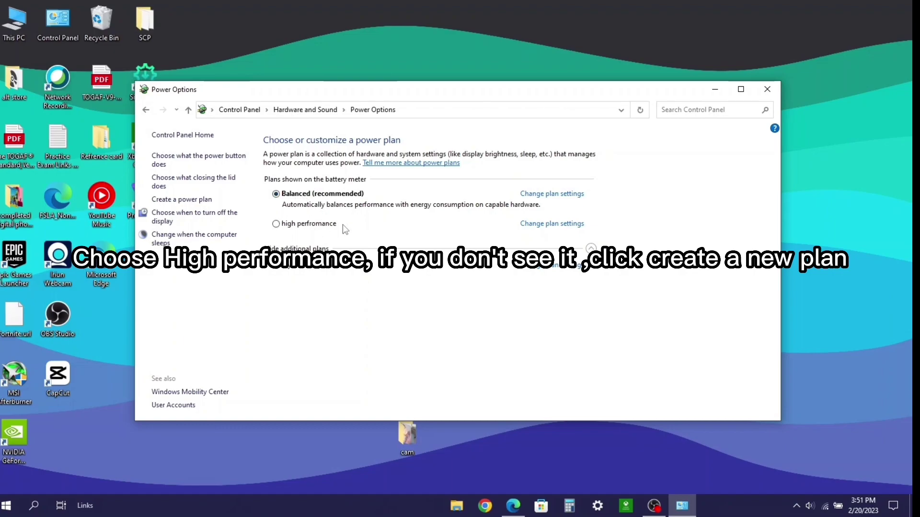
# - Start creating a new power plan, replacing its default name with 'H'
pyautogui.click(190, 201)
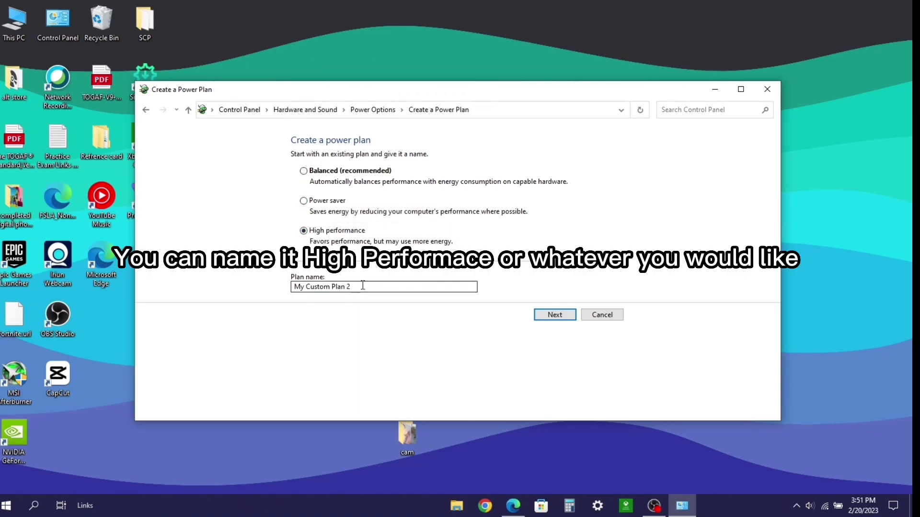
pyautogui.moveTo(294, 286); pyautogui.dragTo(394, 285)
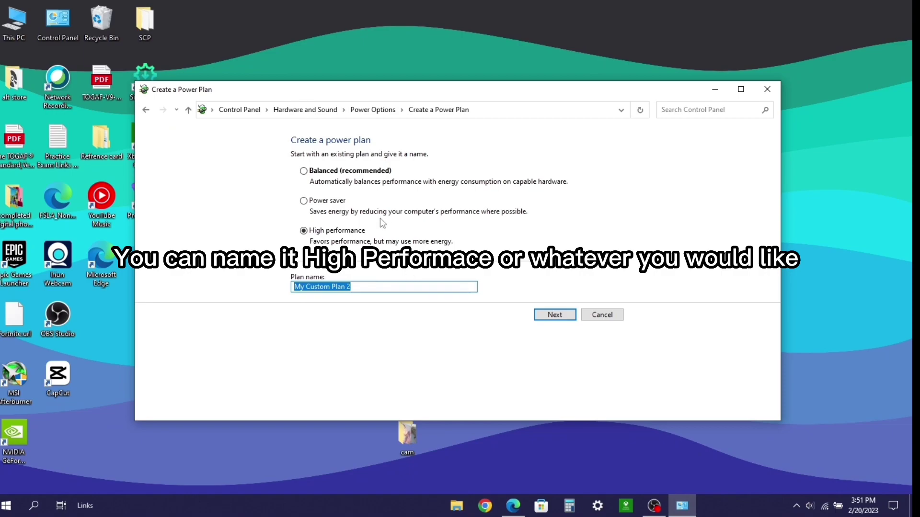
pyautogui.press('BackSpace')
pyautogui.write('H')
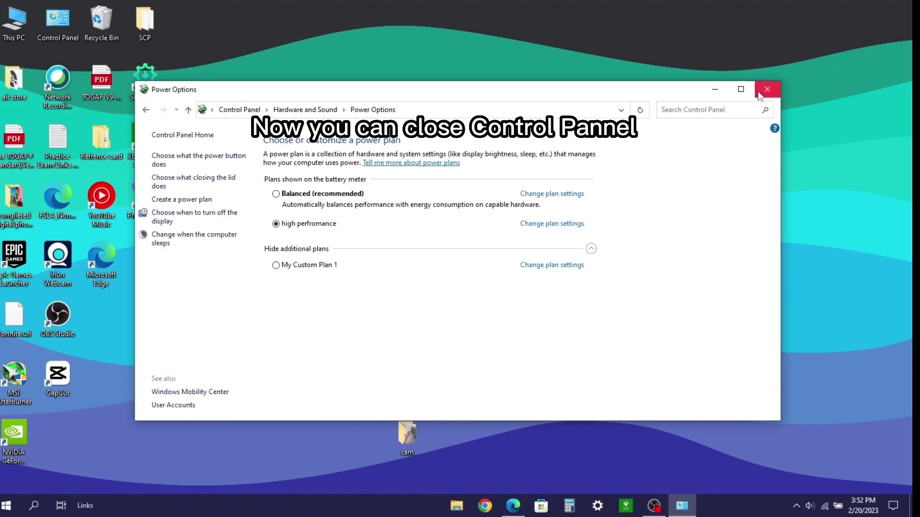
# - Close Control Panel and search Windows for %localappdata%
pyautogui.click(766, 90)
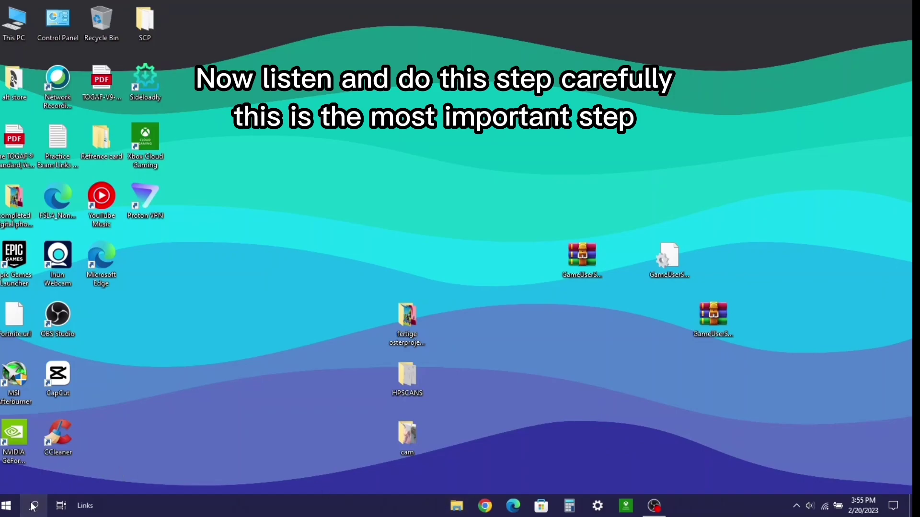
pyautogui.click(34, 506)
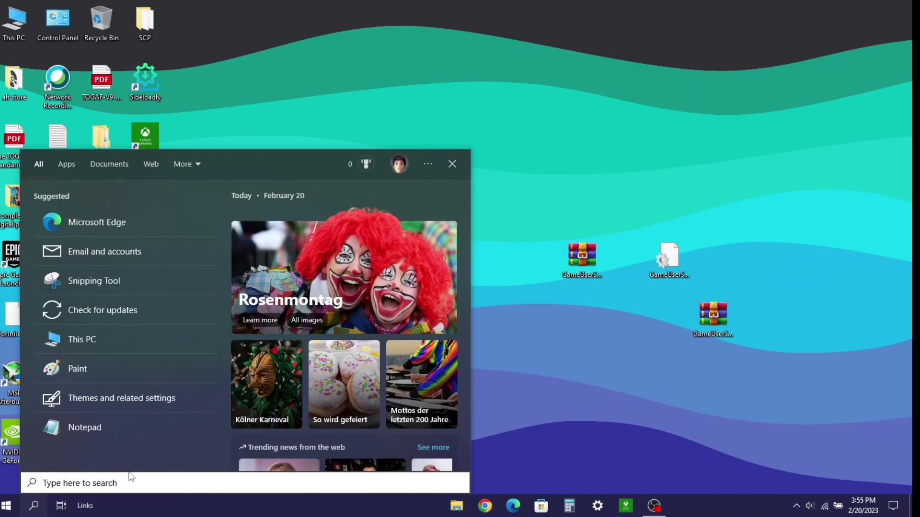
pyautogui.write('%llocalappdata%')
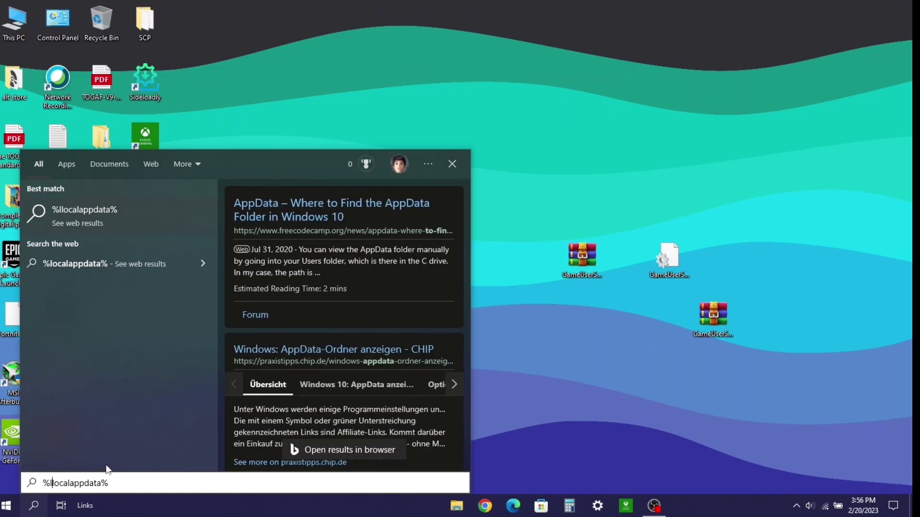
# - From %localappdata%, browse to FortniteGame\Saved\Config\WindowsClient and select GameUserSettings.ini
pyautogui.press('Return')
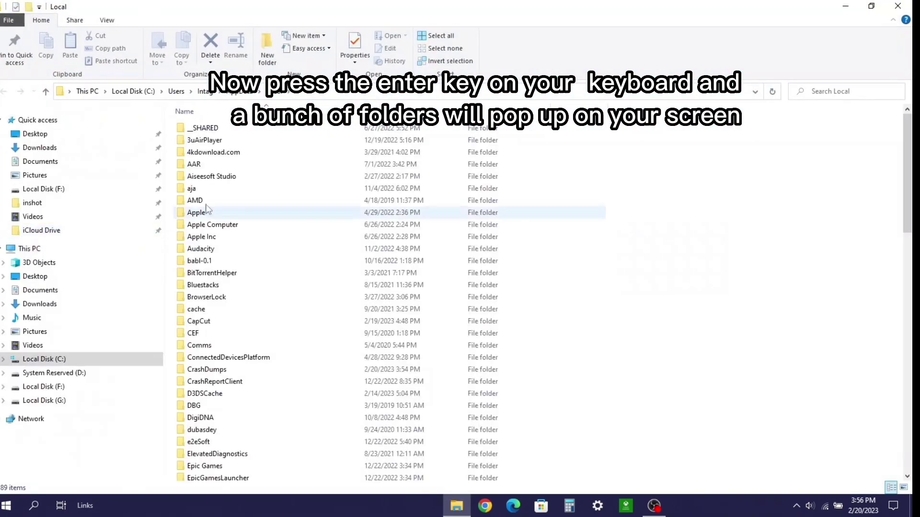
pyautogui.scroll(-2, 232, 244)
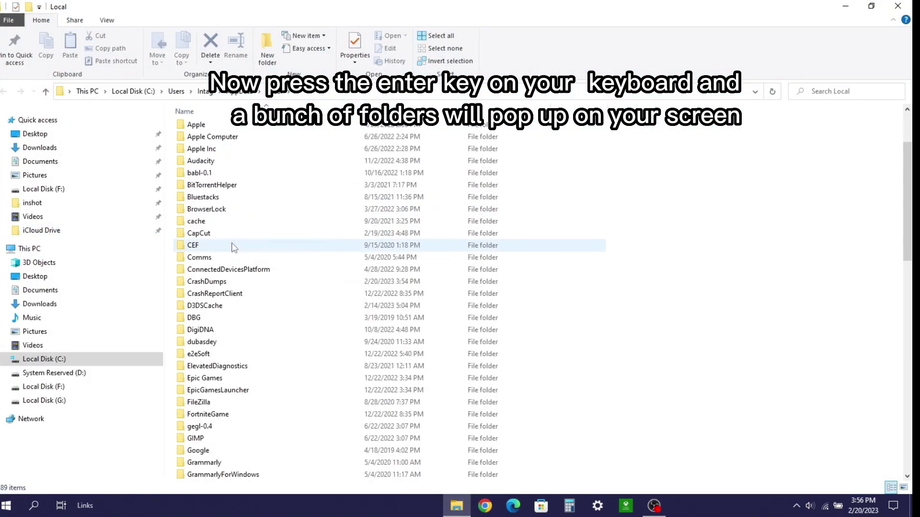
pyautogui.click(224, 418)
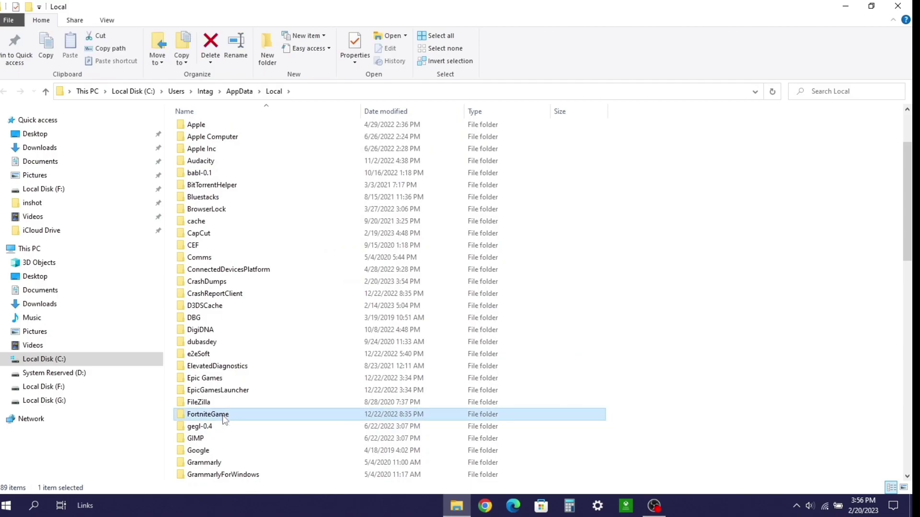
pyautogui.doubleClick(225, 419)
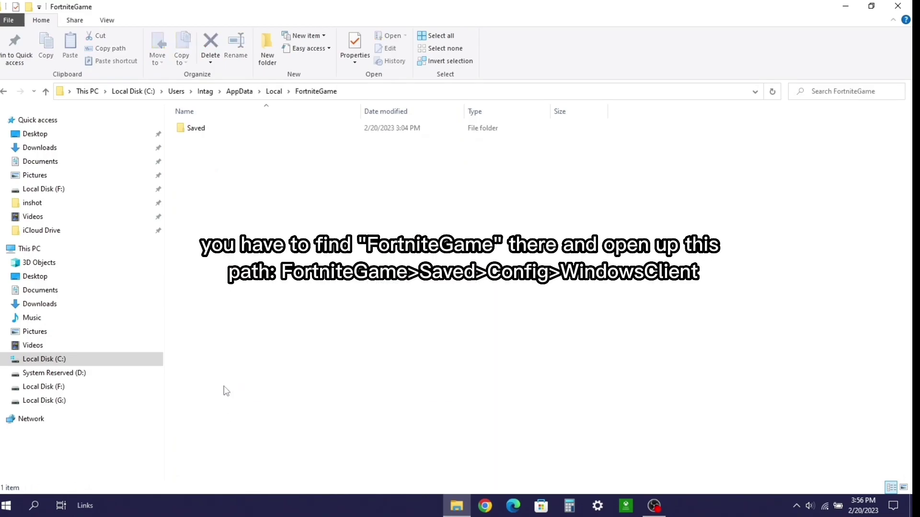
pyautogui.doubleClick(207, 136)
pyautogui.click(203, 145)
pyautogui.doubleClick(205, 144)
pyautogui.doubleClick(207, 143)
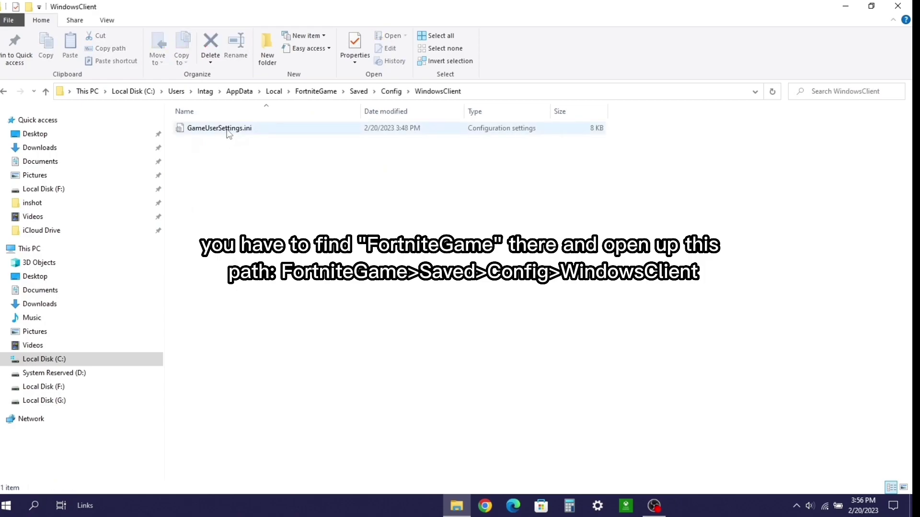
pyautogui.click(228, 134)
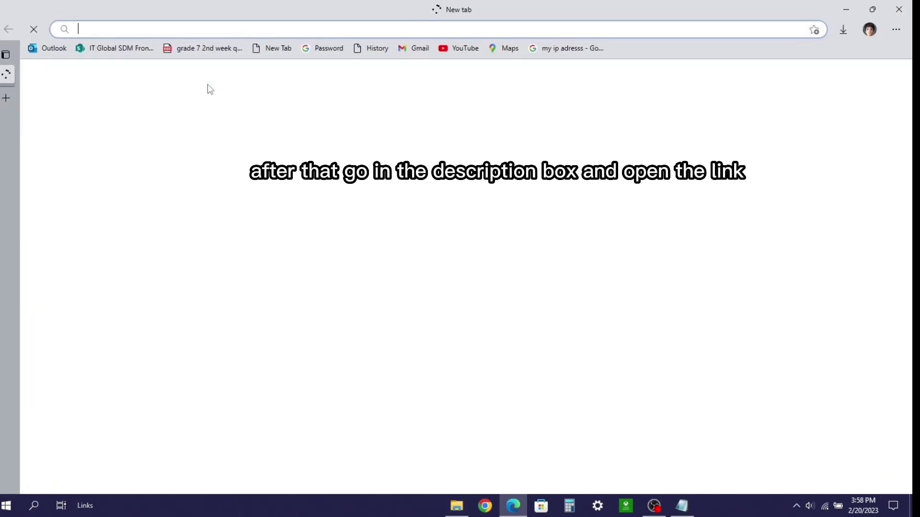
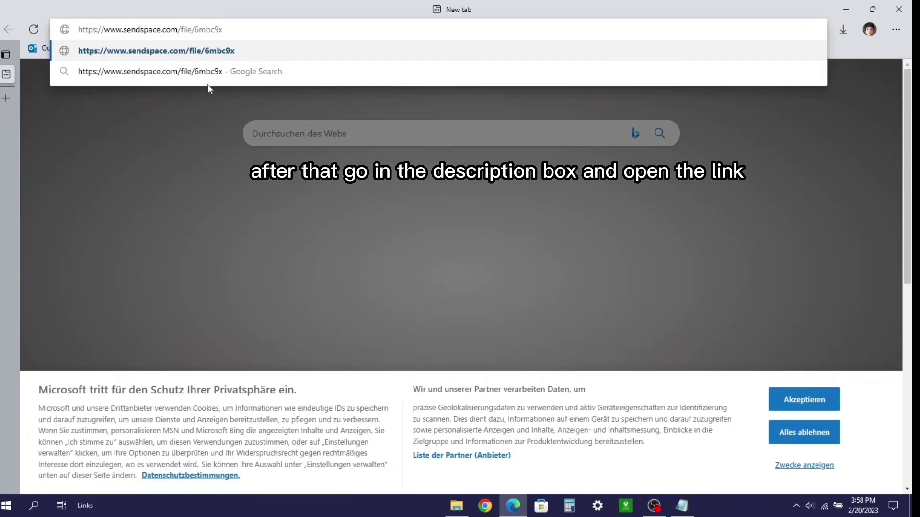
# - Go to the pasted sendspace link and pass the 'I'm not a robot' check
pyautogui.press('Return')
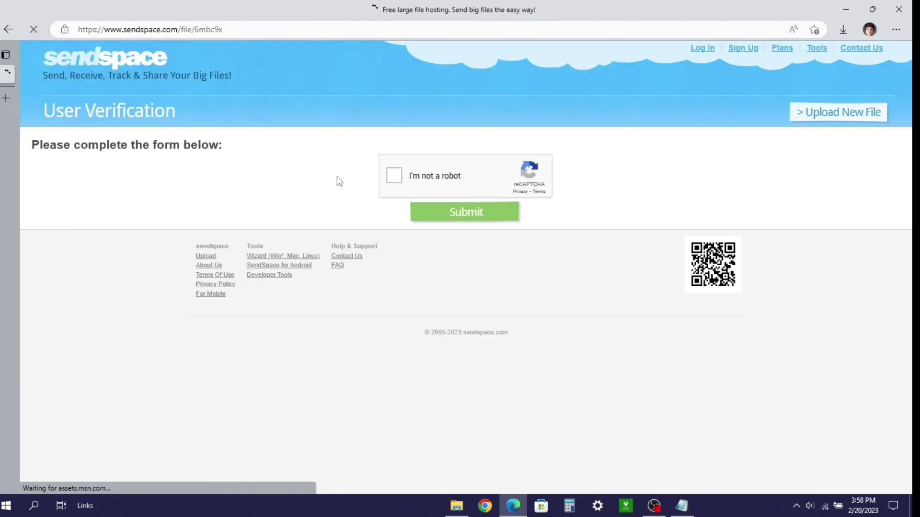
pyautogui.click(405, 175)
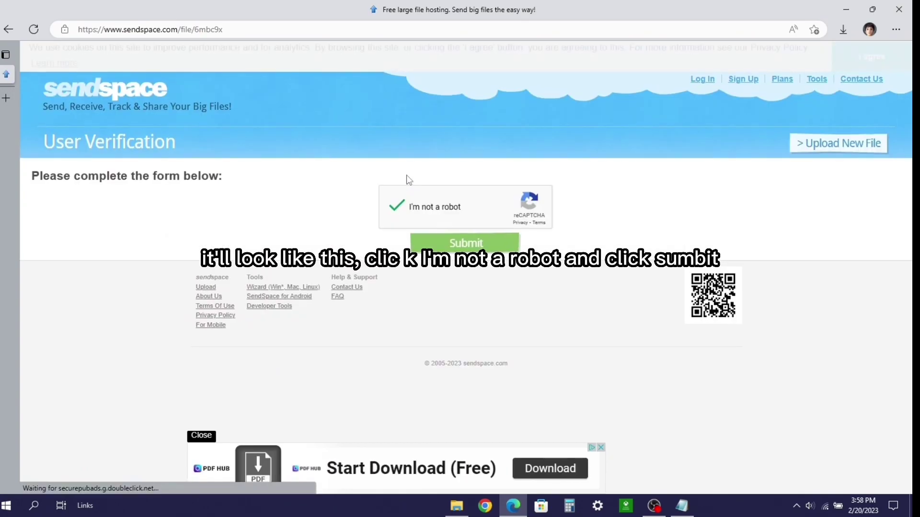
pyautogui.click(440, 245)
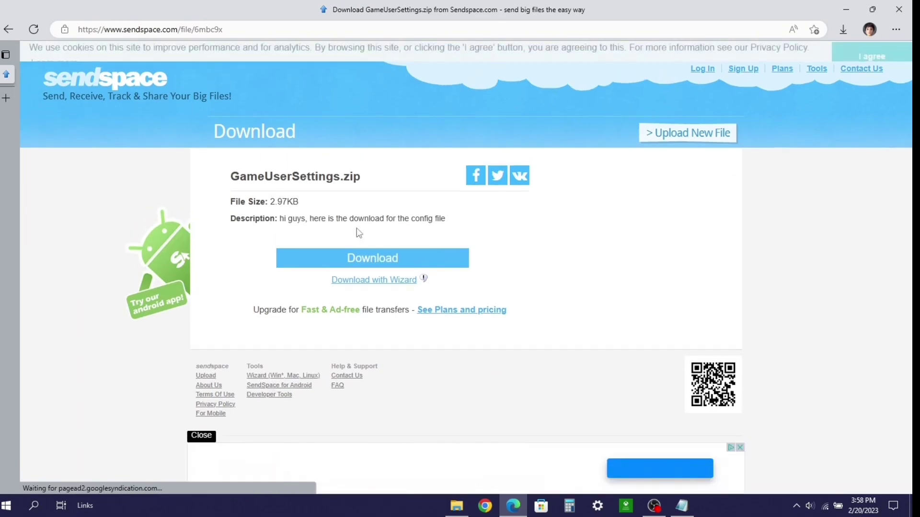
# - Download GameUserSettings.zip, dismissing the blocked ad page and retrying the download
pyautogui.click(350, 270)
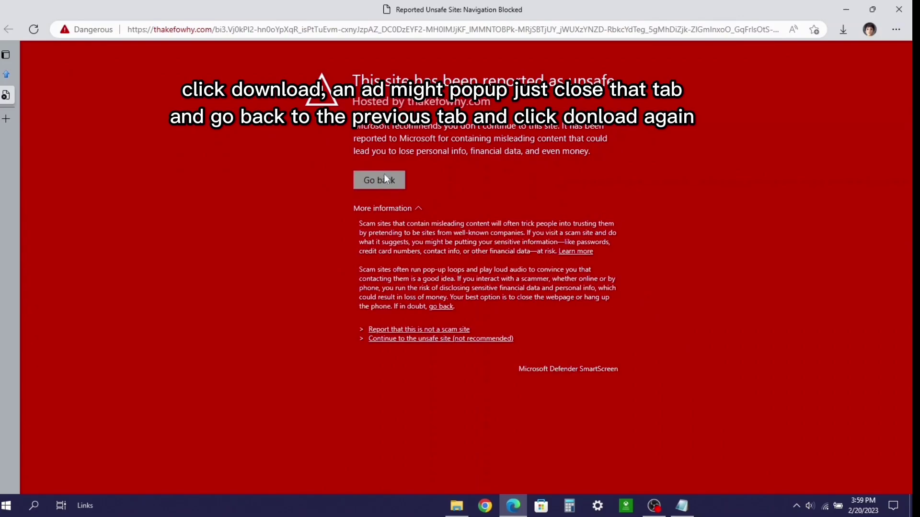
pyautogui.click(384, 174)
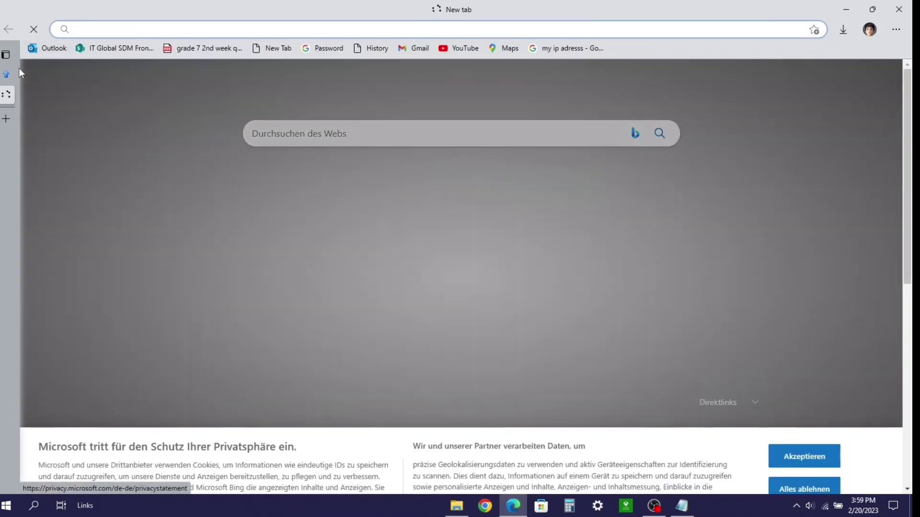
pyautogui.click(8, 74)
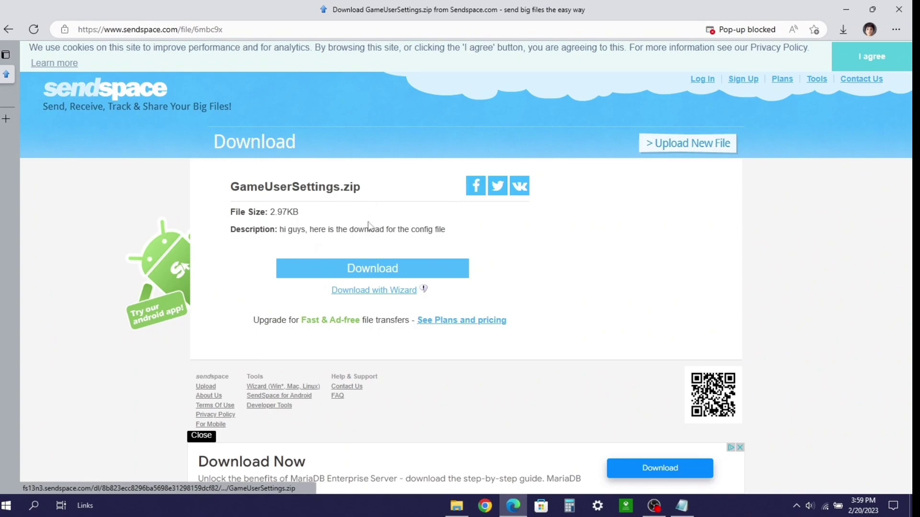
pyautogui.click(337, 264)
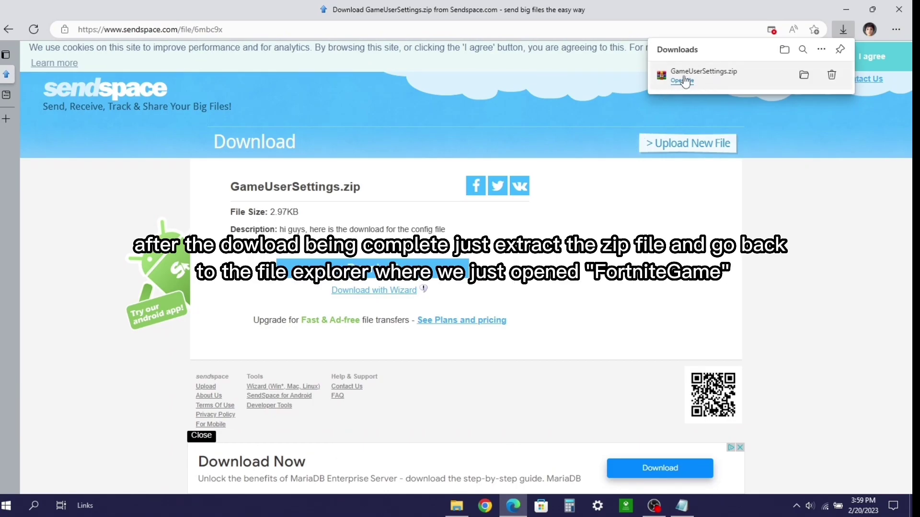
# - Extract GameUserSettings.zip on the desktop to get the new GameUserSettings.ini
pyautogui.click(844, 9)
pyautogui.moveTo(717, 311); pyautogui.dragTo(666, 254)
pyautogui.rightClick(668, 254)
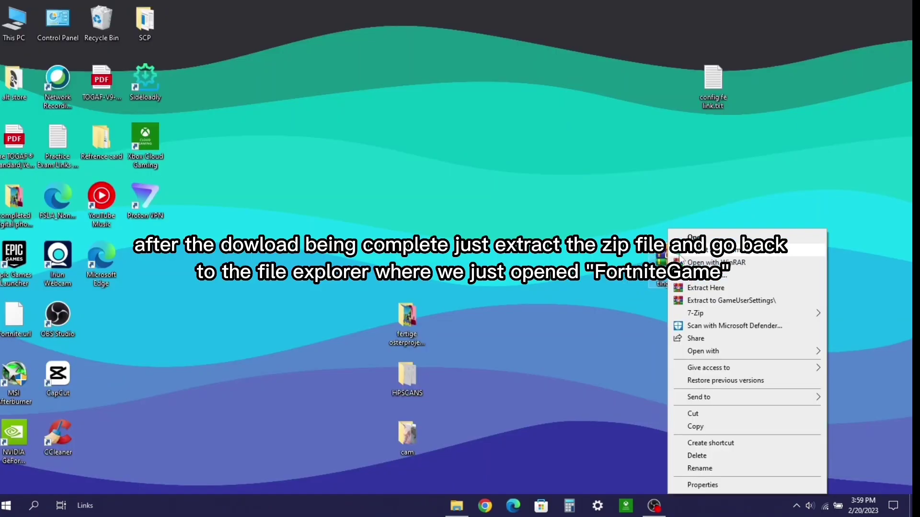
pyautogui.click(705, 288)
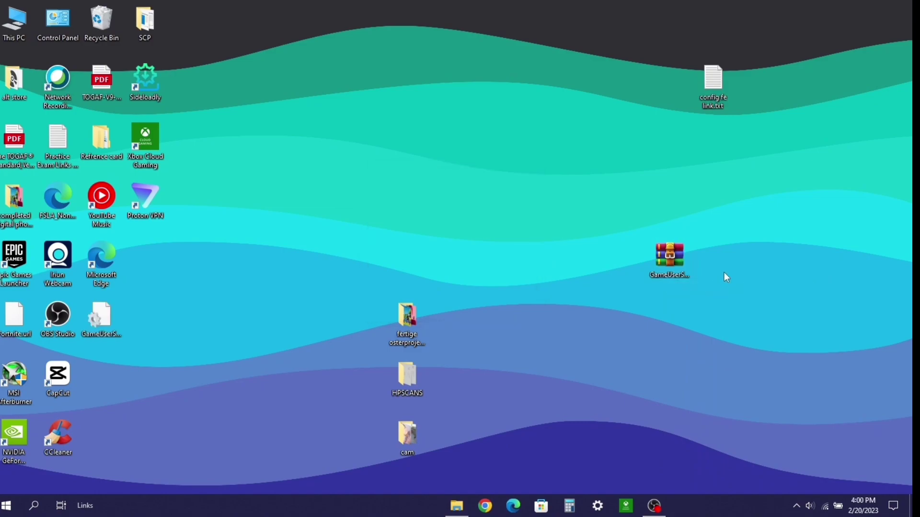
pyautogui.moveTo(101, 316); pyautogui.dragTo(624, 261)
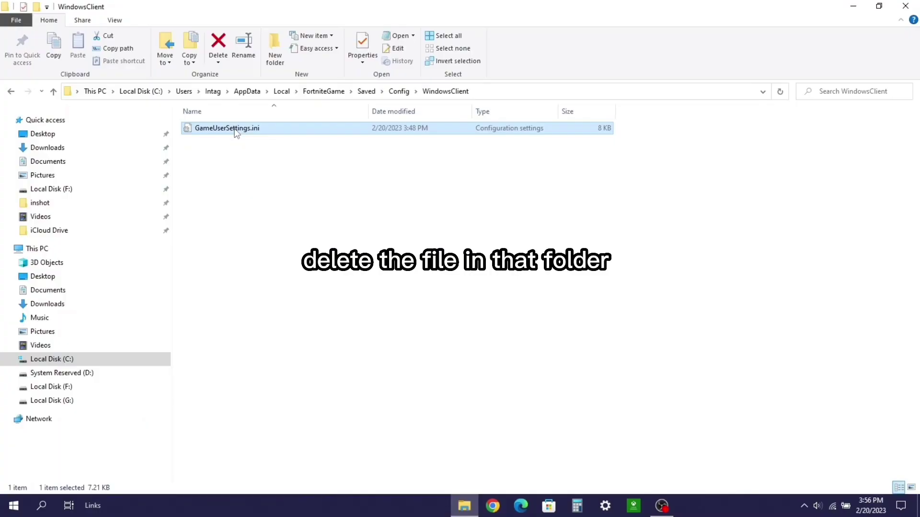
# - Delete the old GameUserSettings.ini in WindowsClient and move the new one into the folder
pyautogui.rightClick(234, 129)
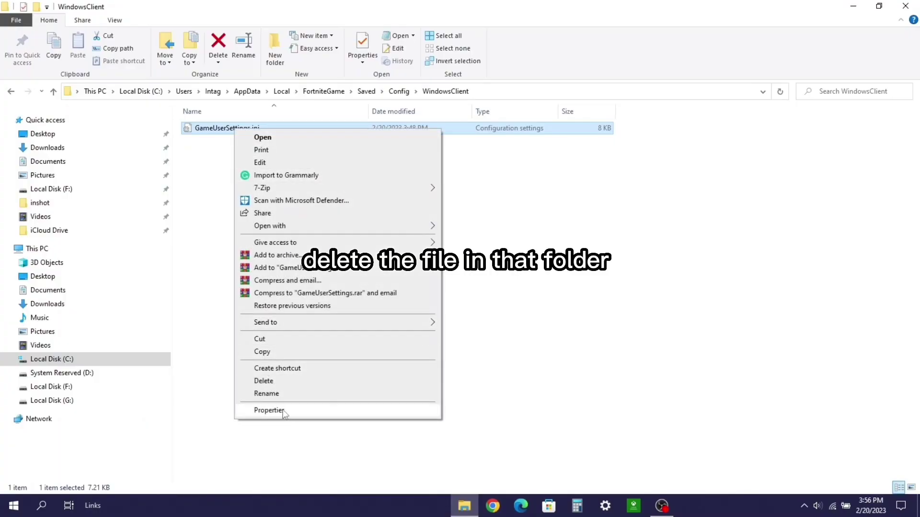
pyautogui.click(264, 382)
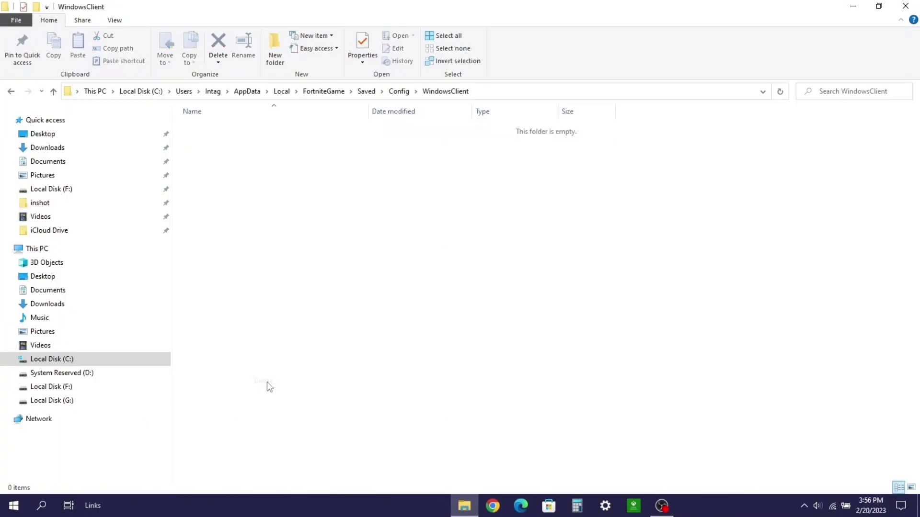
pyautogui.click(522, 506)
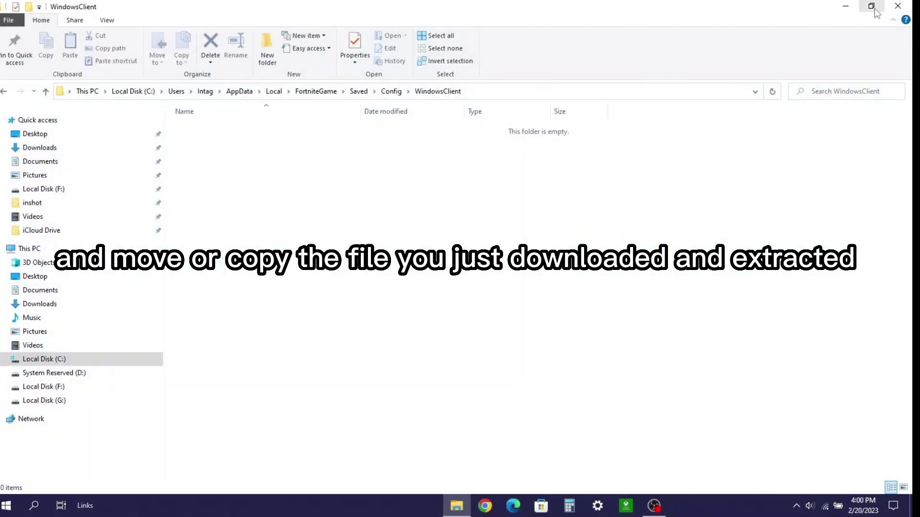
pyautogui.click(871, 7)
pyautogui.moveTo(548, 164); pyautogui.dragTo(440, 54)
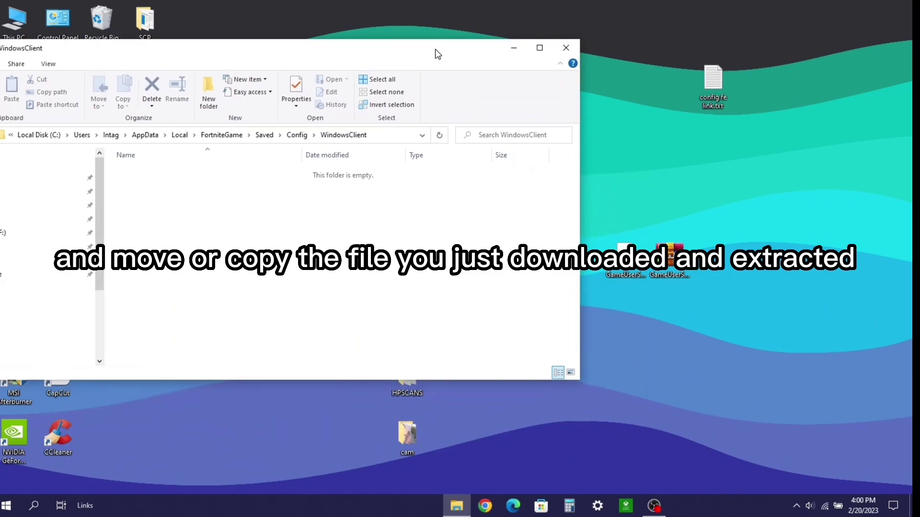
pyautogui.moveTo(628, 254); pyautogui.dragTo(435, 175)
# - Confirm GameUserSettings.ini has the Read-only attribute in its Properties
pyautogui.click(539, 48)
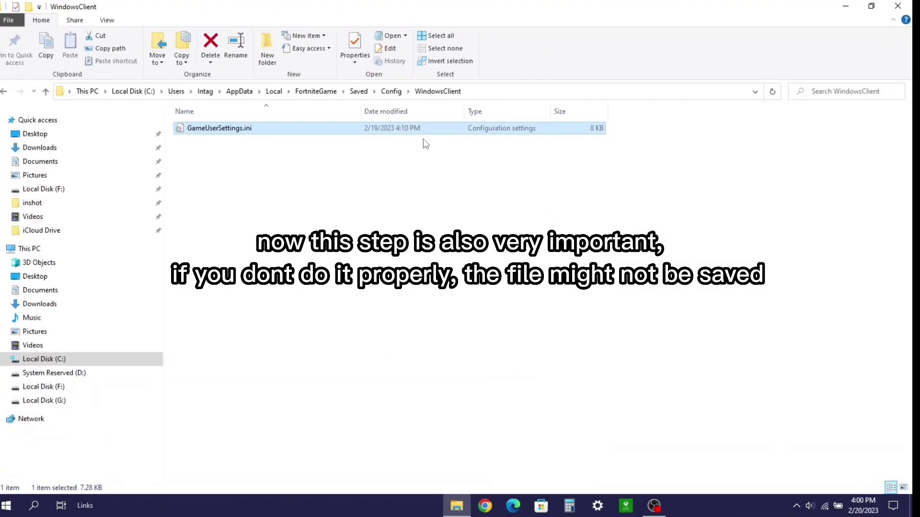
pyautogui.rightClick(459, 129)
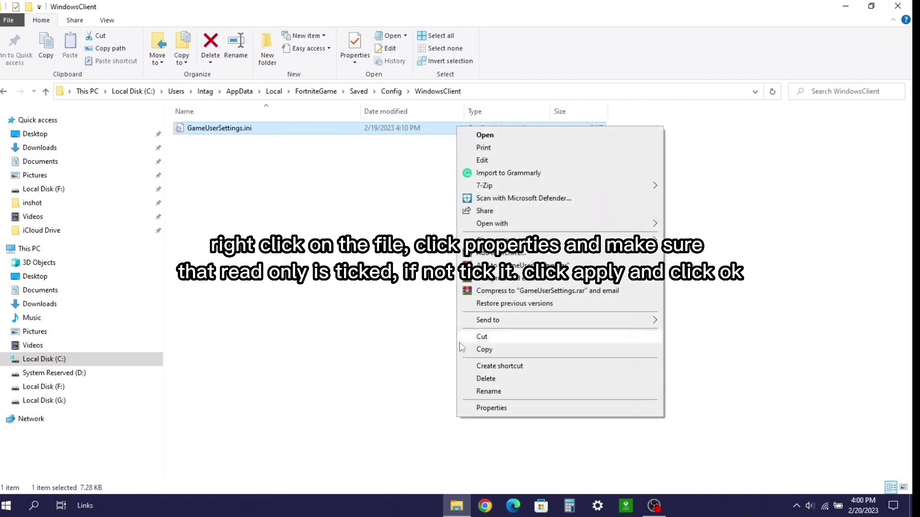
pyautogui.click(491, 408)
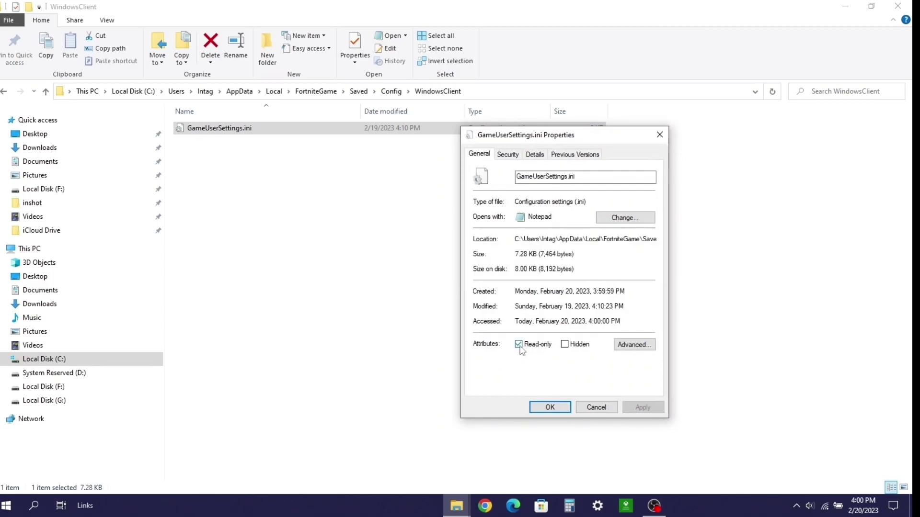
pyautogui.click(552, 412)
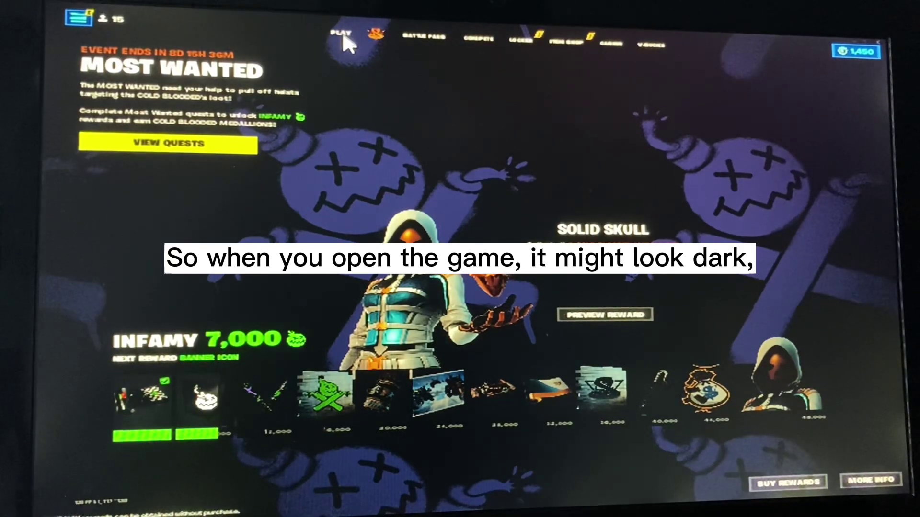
# - From the Play lobby, open Fortnite's main menu and go to Settings
pyautogui.click(344, 42)
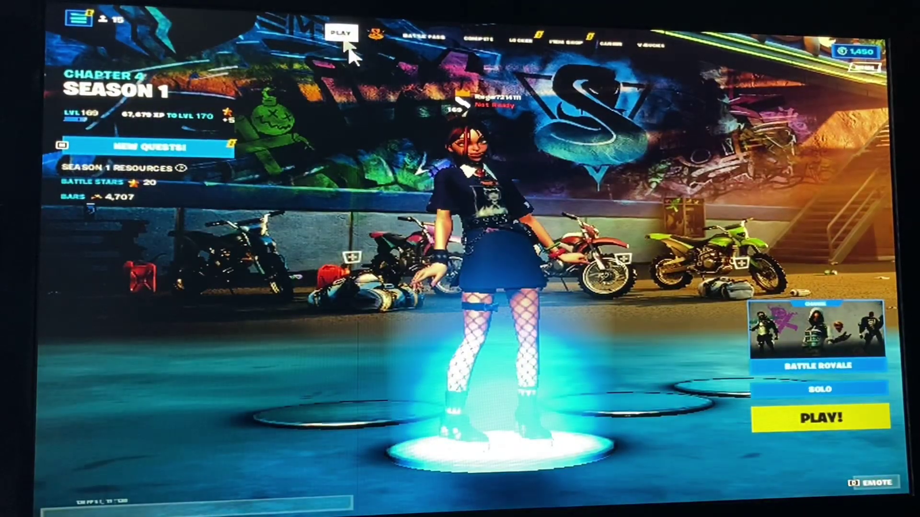
pyautogui.click(74, 27)
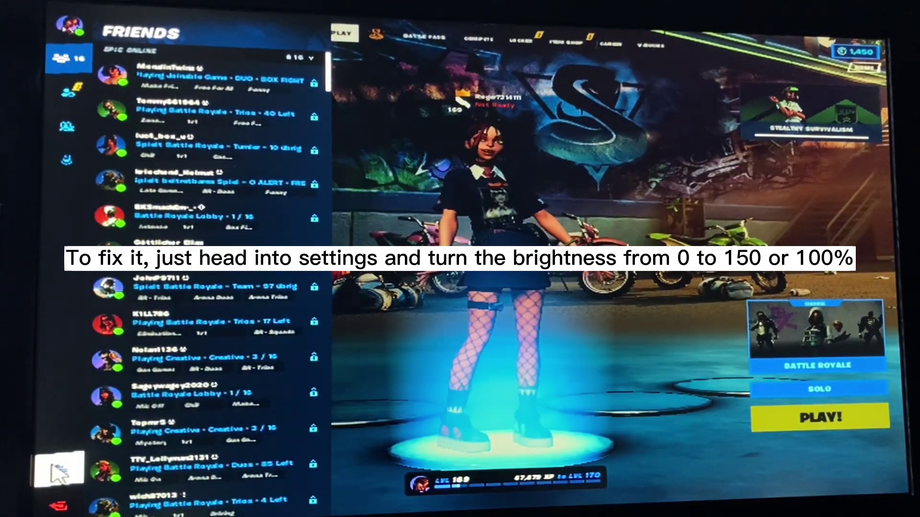
pyautogui.click(57, 472)
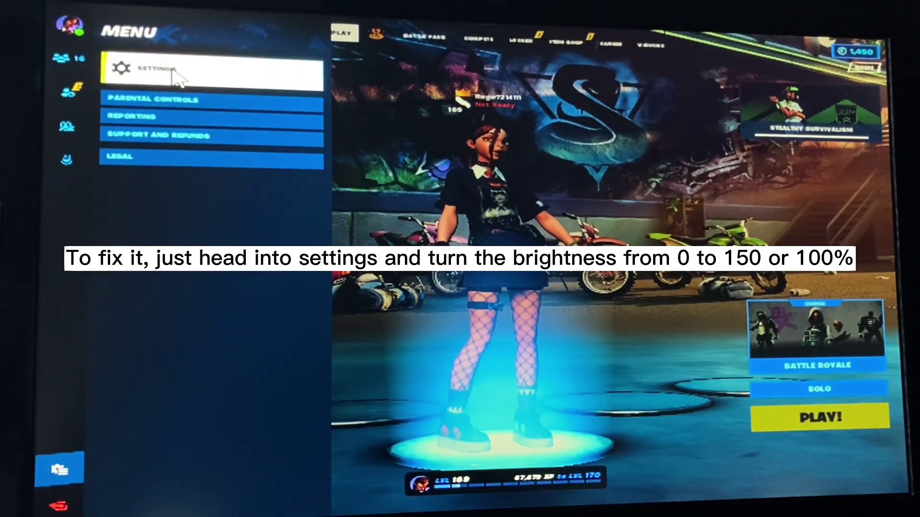
pyautogui.click(177, 77)
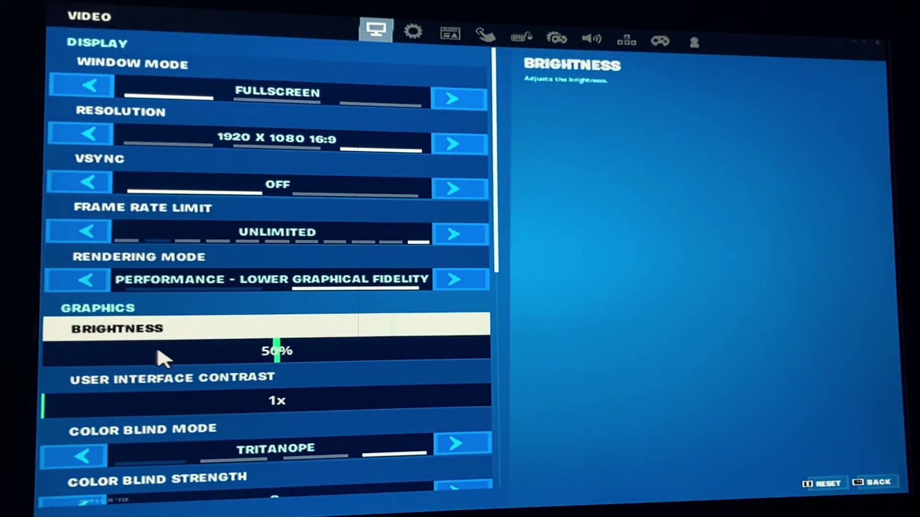
# - Raise Brightness to 150%, set 3D Resolution to 56%, review Video settings, then open Game settings
pyautogui.moveTo(163, 350); pyautogui.dragTo(499, 329)
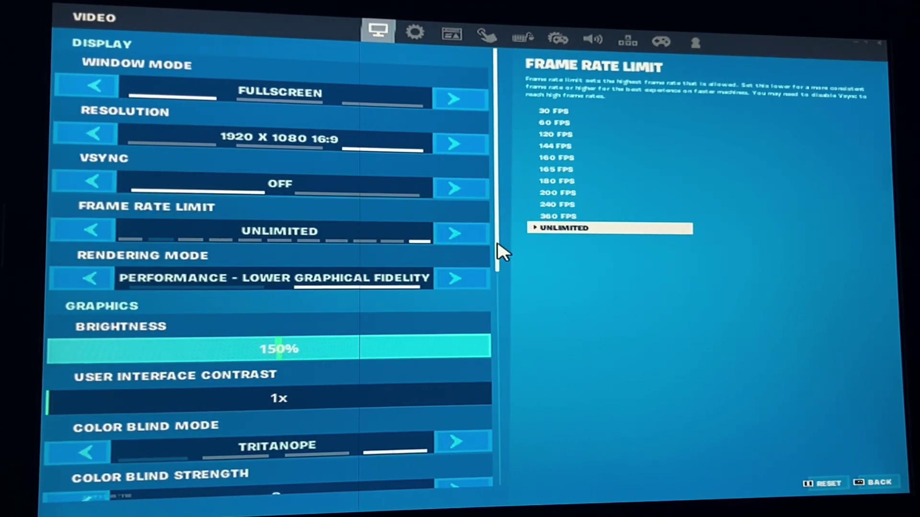
pyautogui.moveTo(497, 250); pyautogui.dragTo(204, 334)
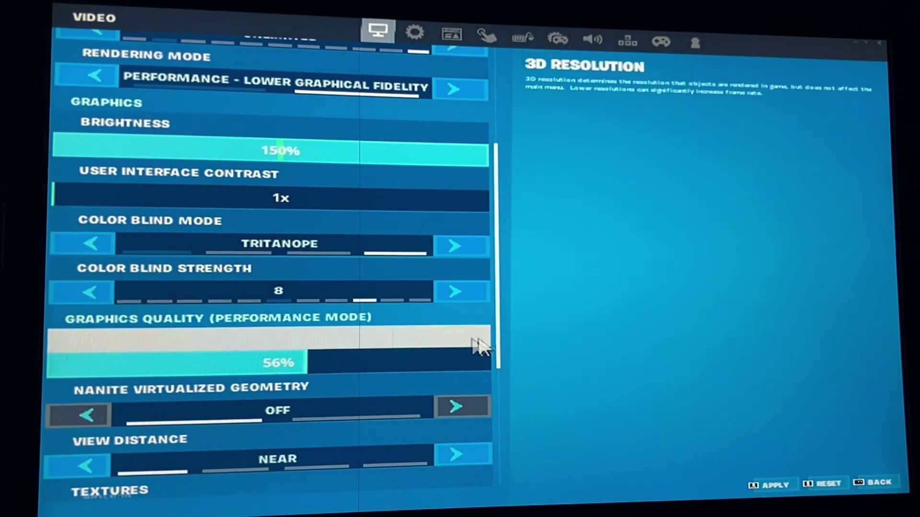
pyautogui.scroll(-5, 469, 348)
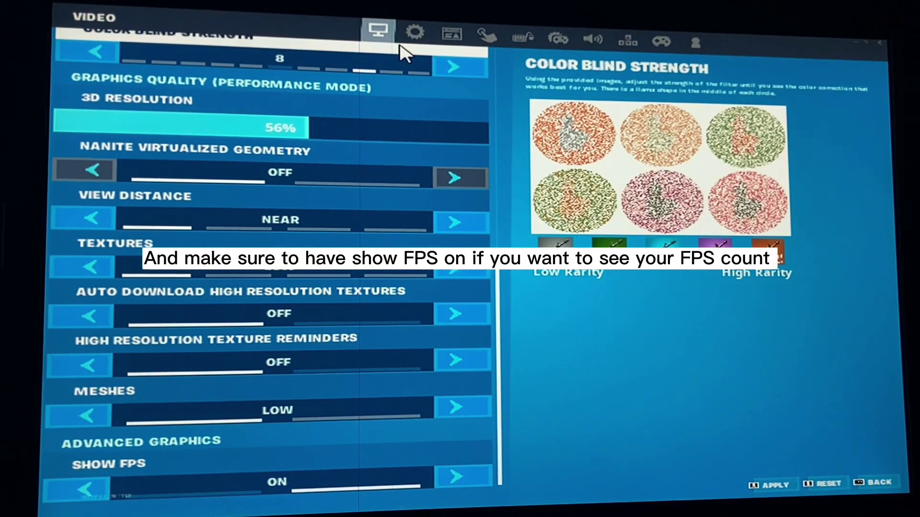
pyautogui.click(411, 34)
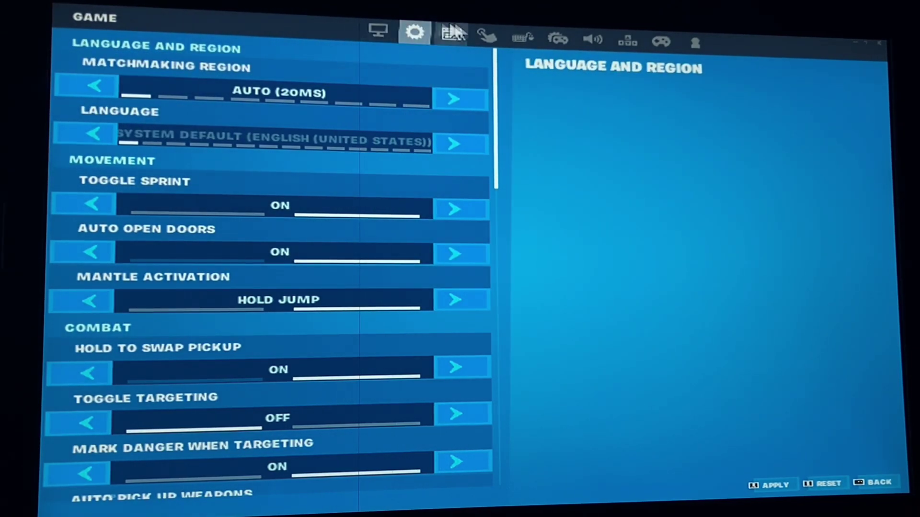
# - Switch to the Account and Privacy settings to check the clipping options
pyautogui.click(686, 37)
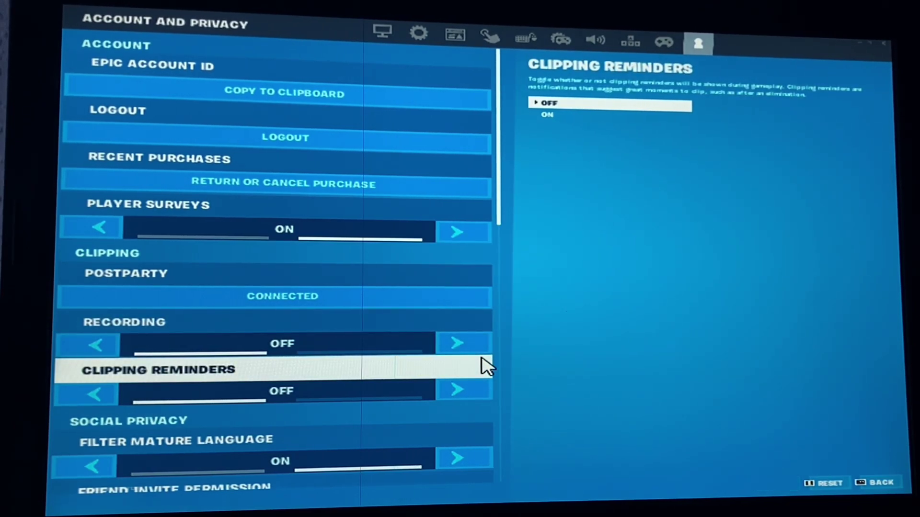
# - Close the Fortnite settings and return to the lobby
pyautogui.press('Escape')
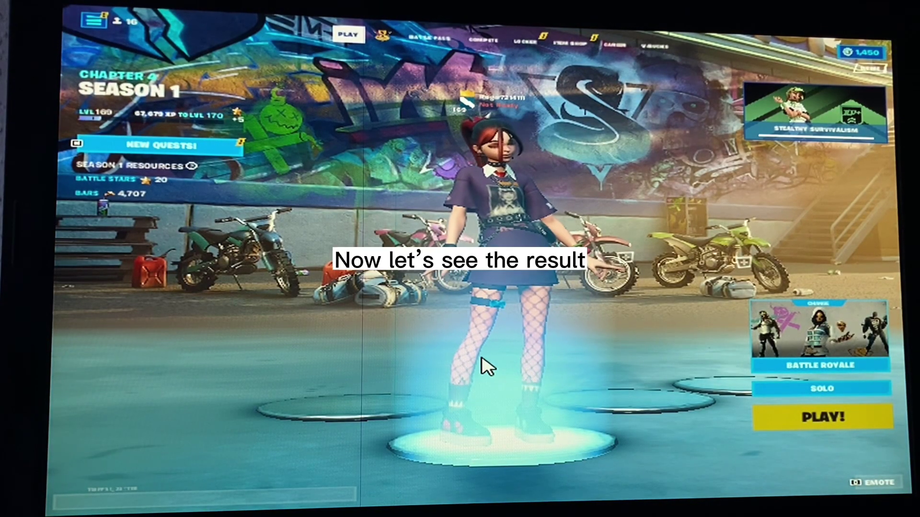